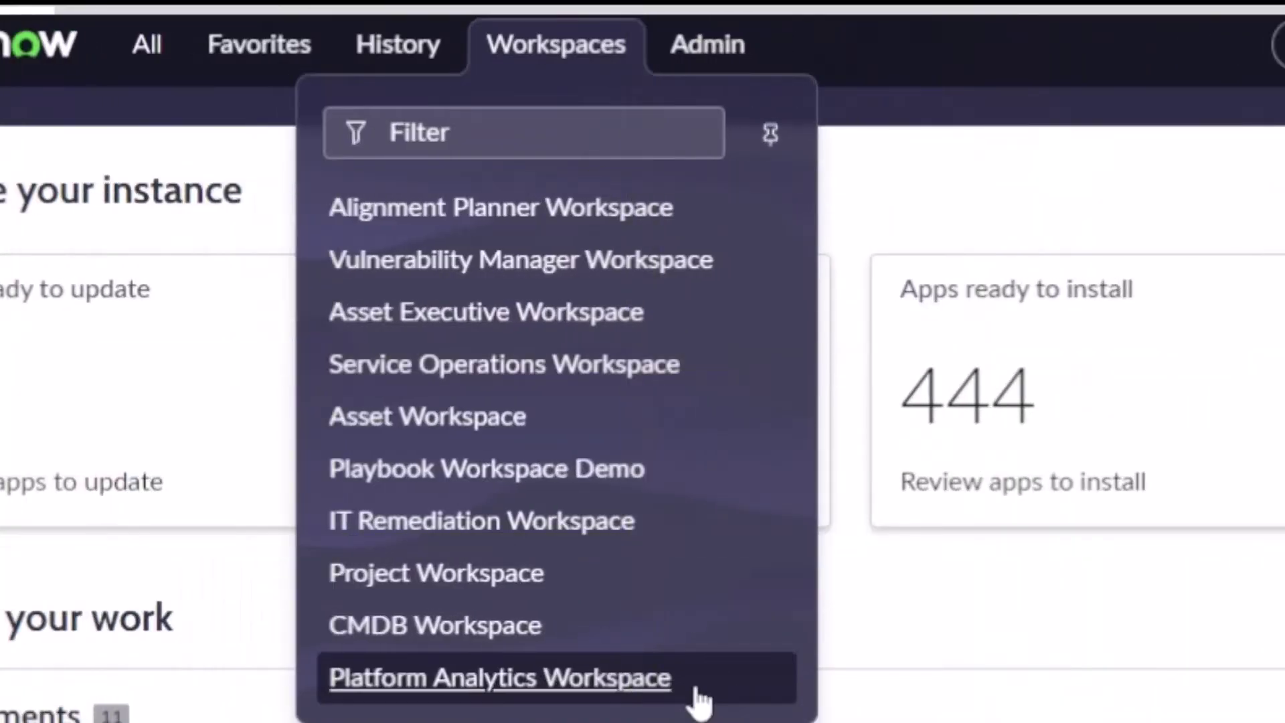
Switch to Platform Analytics Workspace from the Workspaces menu to reach the Analytics Center home page.
{"action": "left_click", "coordinate": [696, 693]}
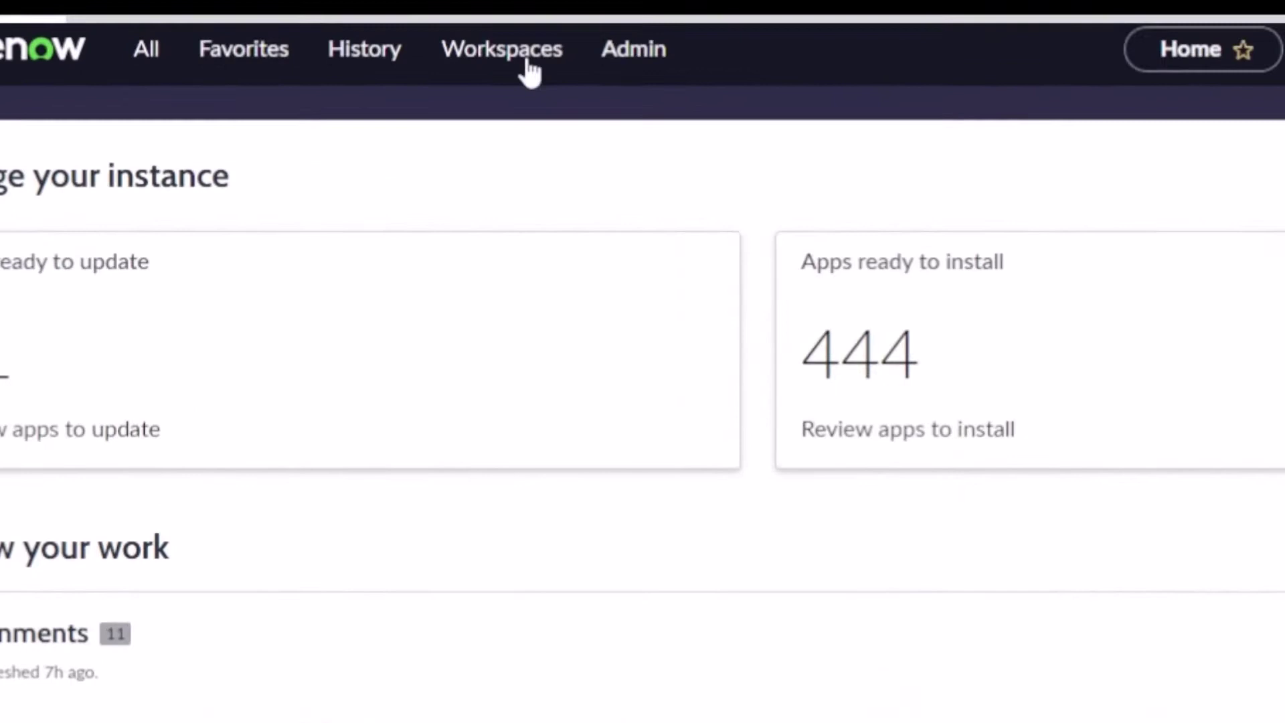
{"action": "left_click", "coordinate": [312, 65]}
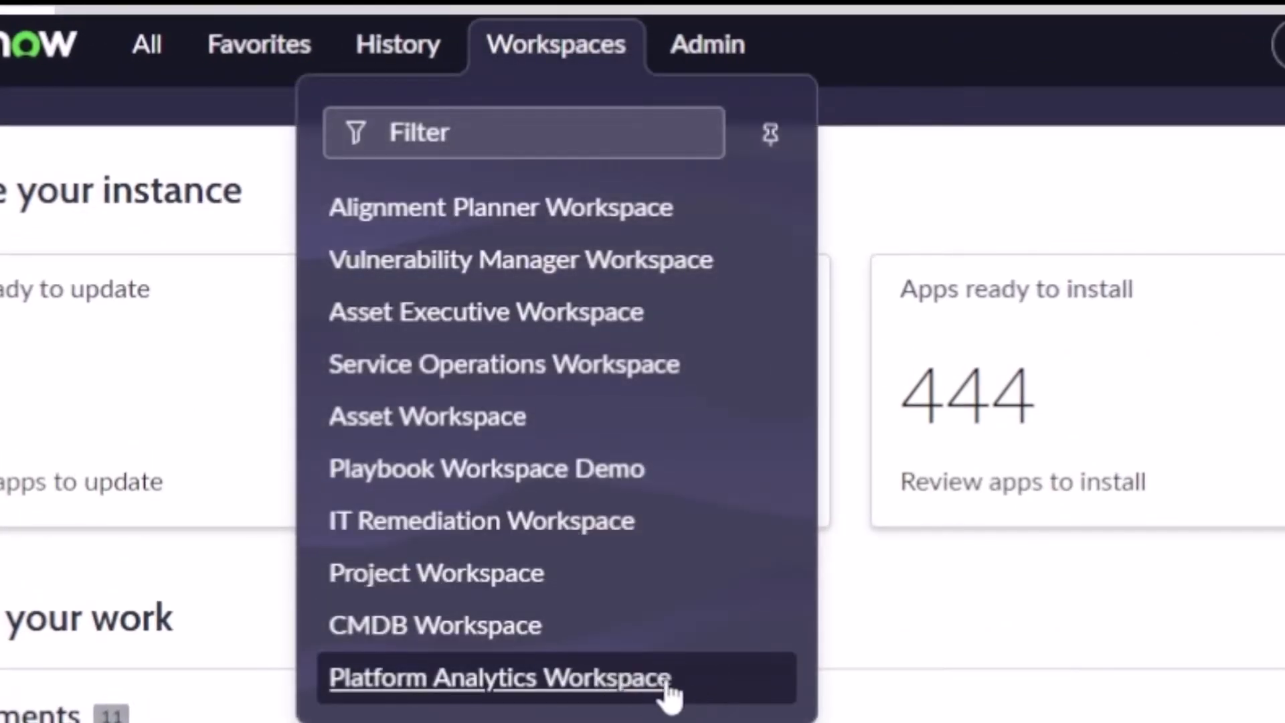
{"action": "left_click", "coordinate": [666, 686]}
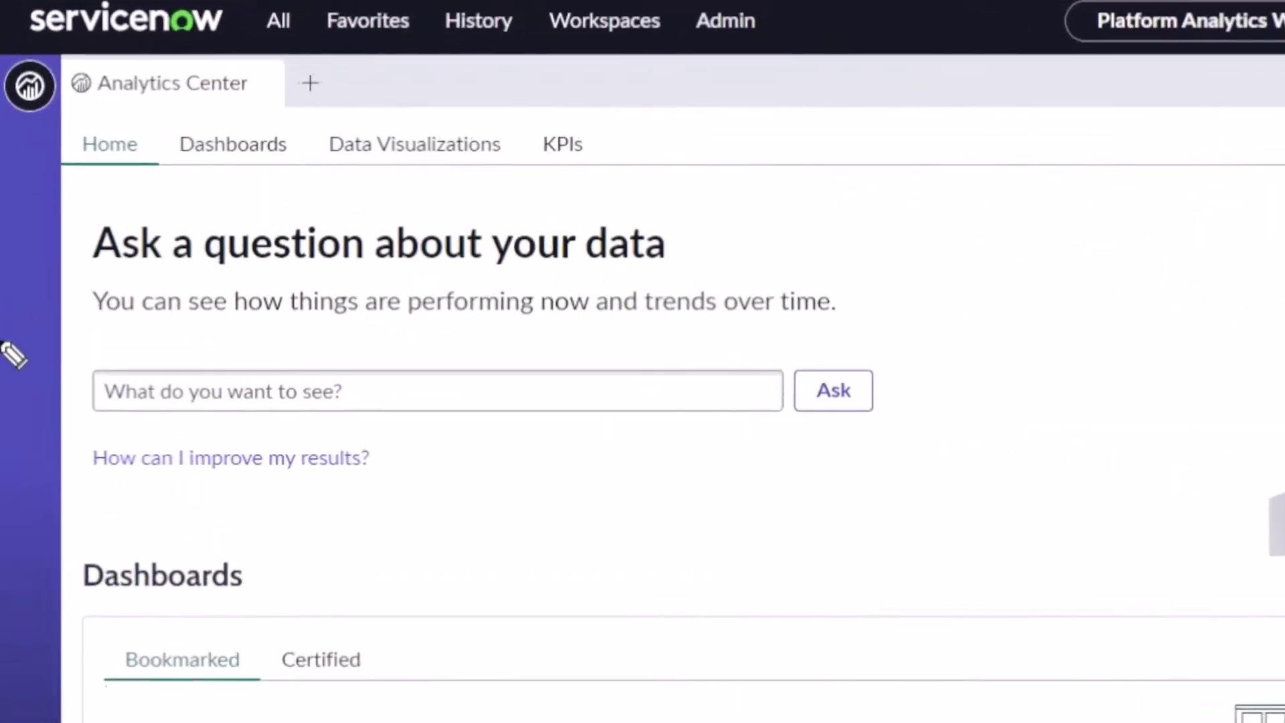
{"action": "mouse_move", "coordinate": [11, 216]}
{"action": "left_mouse_down"}
{"action": "mouse_move", "coordinate": [10, 129]}
{"action": "mouse_move", "coordinate": [31, 143]}
{"action": "left_mouse_up"}
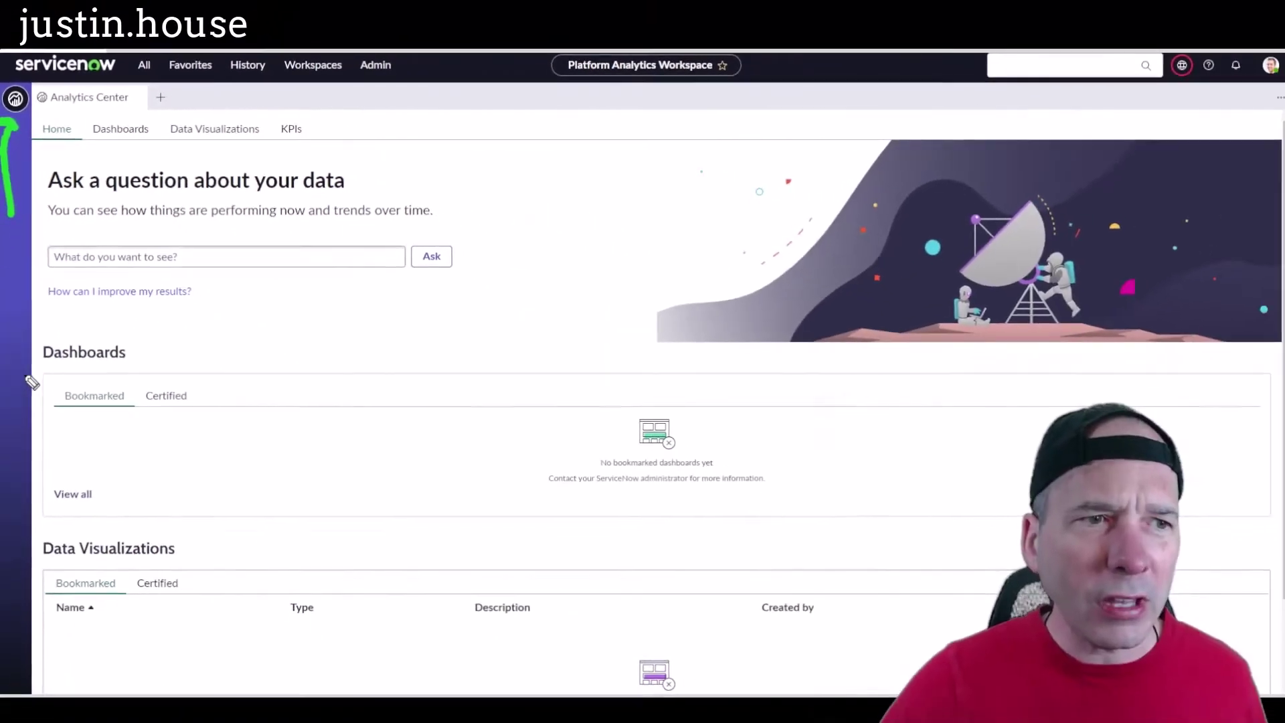
{"action": "left_click_drag", "start_coordinate": [57, 617], "coordinate": [28, 624]}
{"action": "mouse_move", "coordinate": [19, 375]}
{"action": "left_mouse_down"}
{"action": "mouse_move", "coordinate": [30, 409]}
{"action": "mouse_move", "coordinate": [37, 365]}
{"action": "left_mouse_up"}
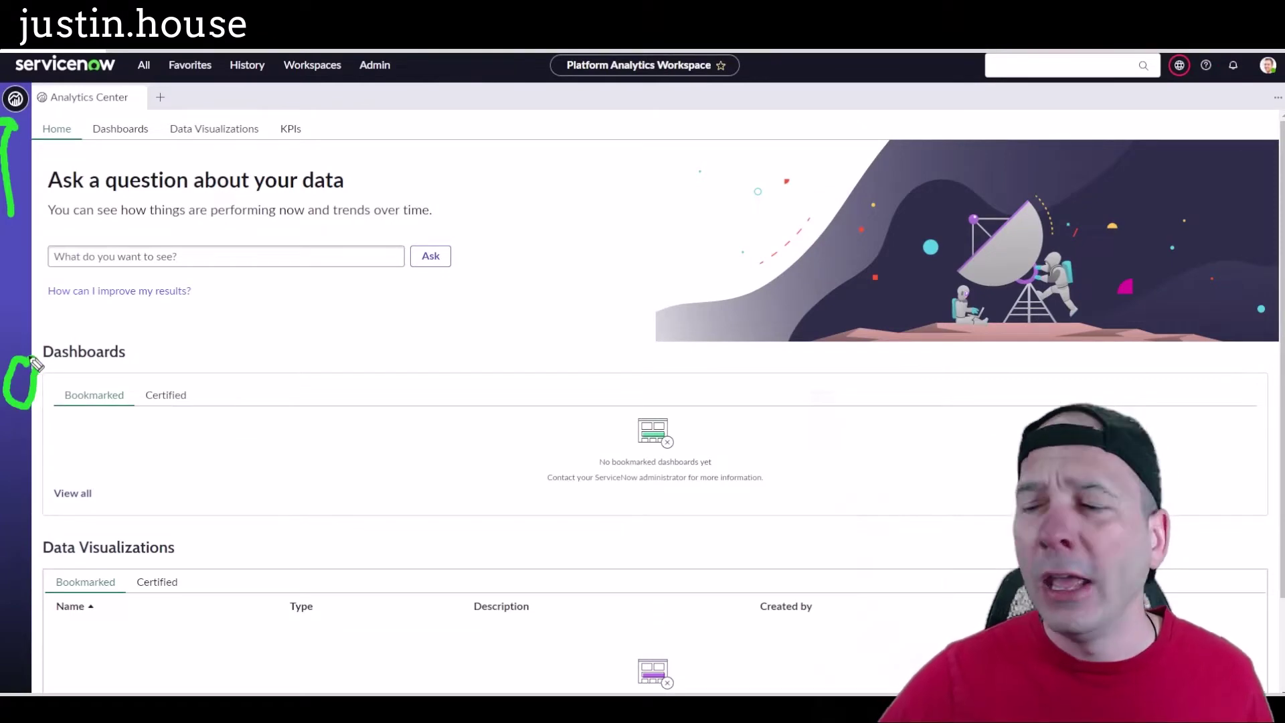
{"action": "key", "text": "Escape"}
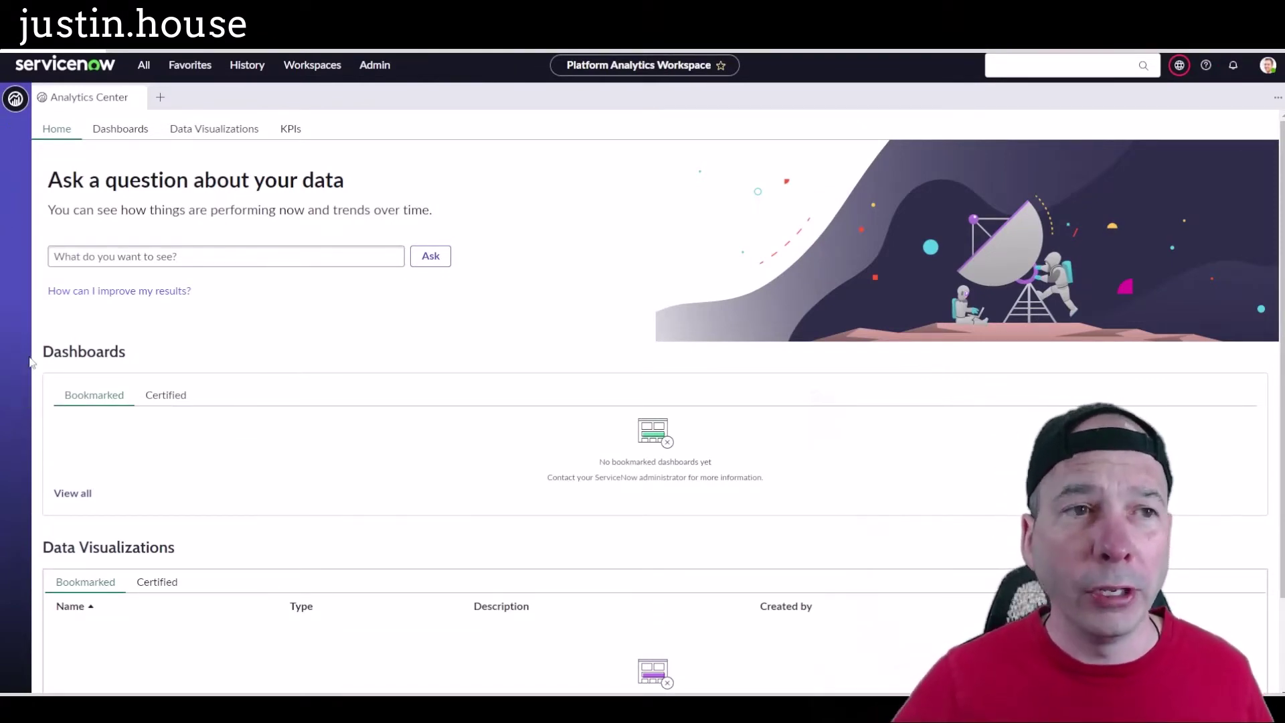
{"action": "left_click", "coordinate": [142, 292]}
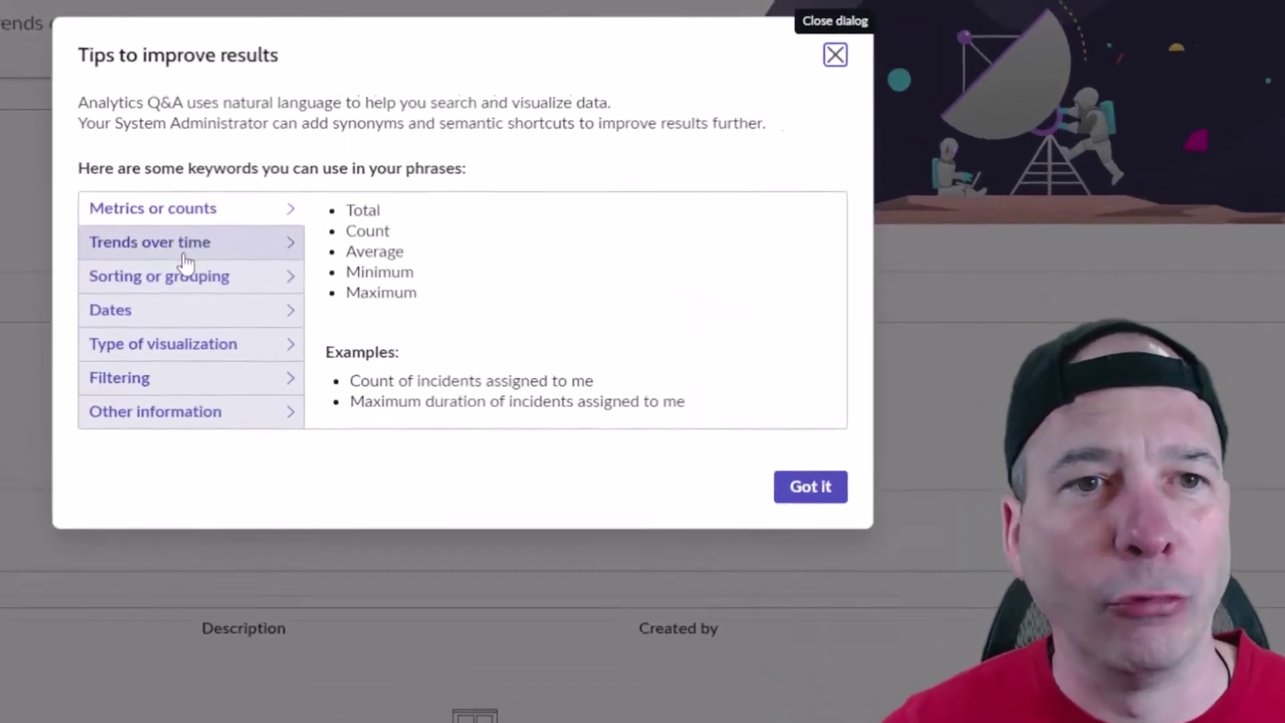
{"action": "left_click", "coordinate": [185, 258]}
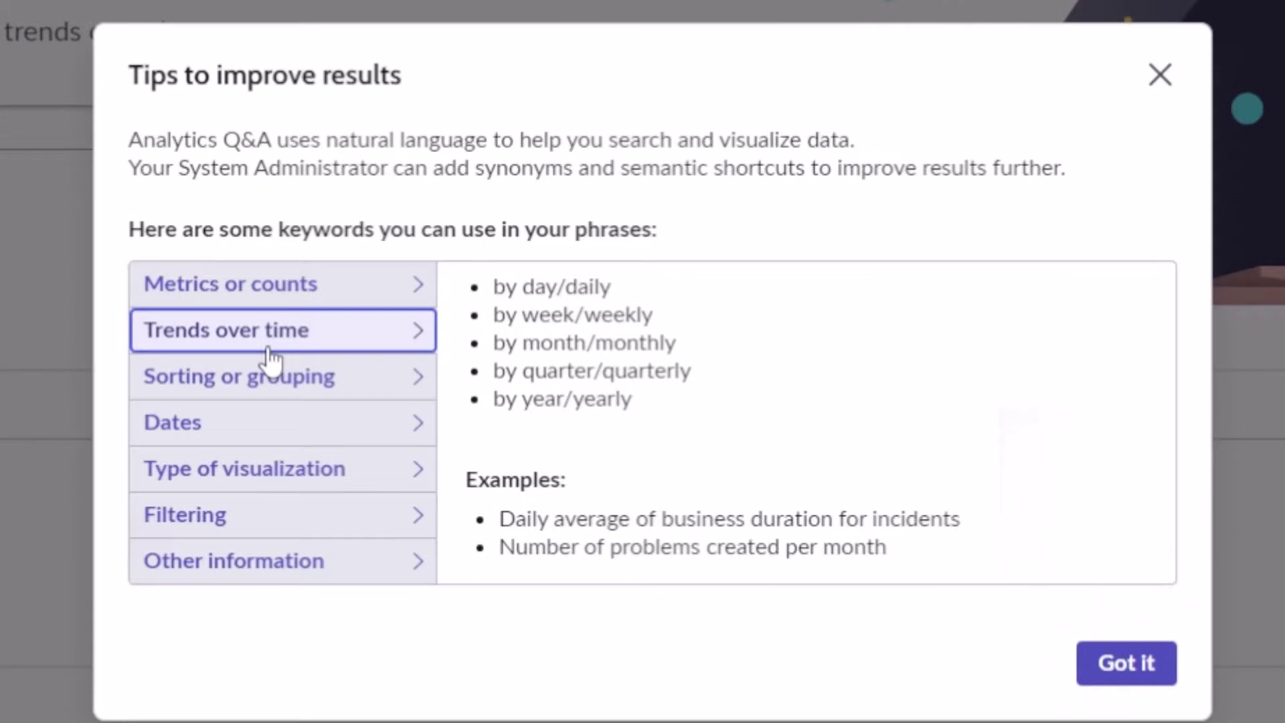
{"action": "left_click", "coordinate": [242, 391]}
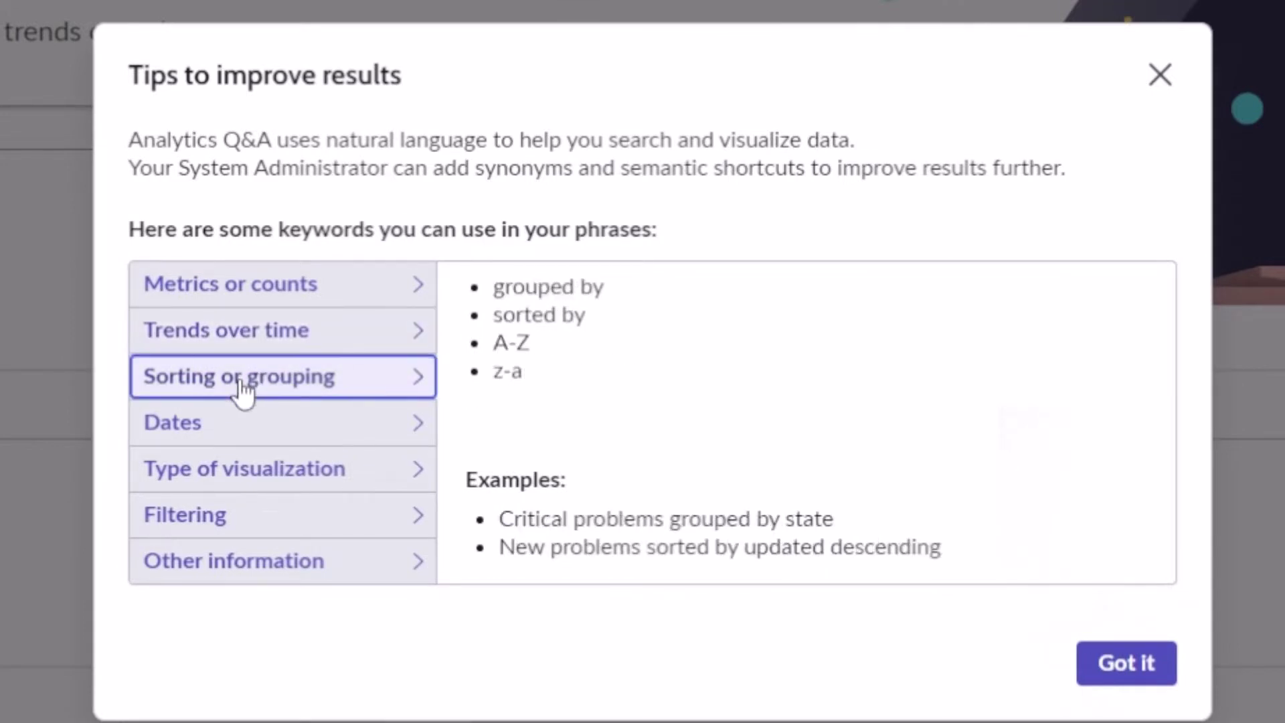
{"action": "left_click", "coordinate": [248, 437]}
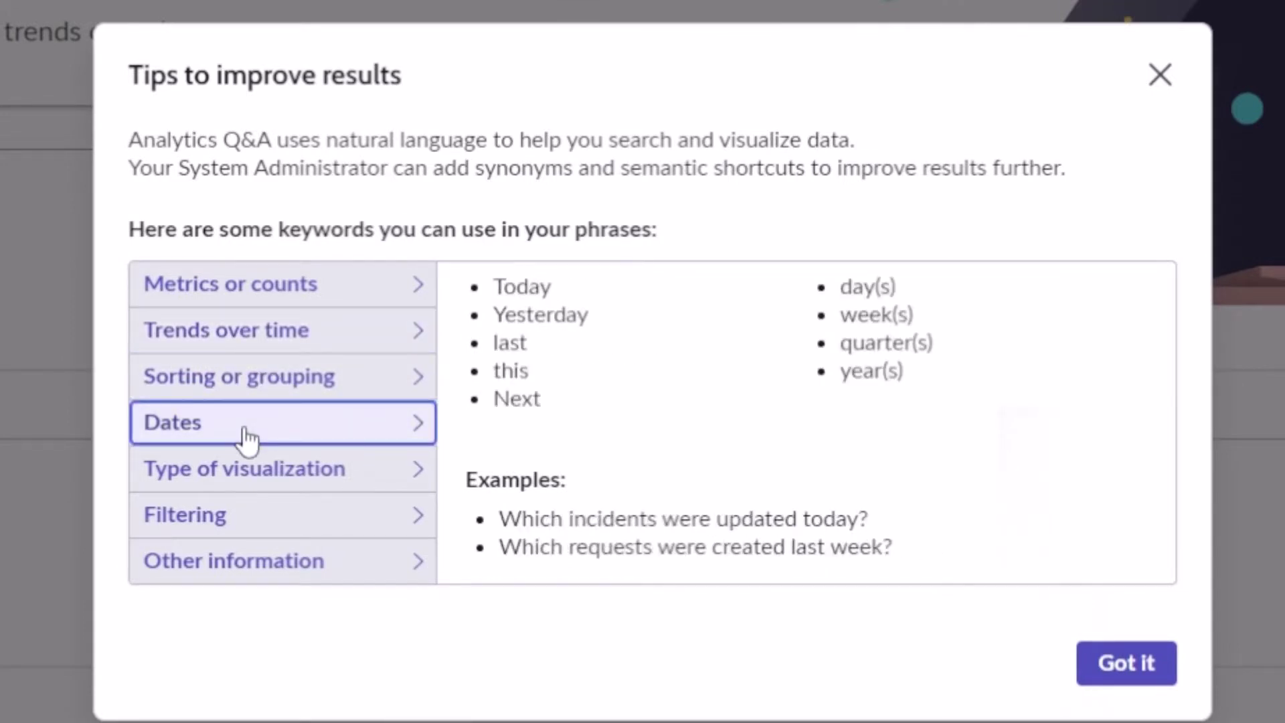
{"action": "left_click", "coordinate": [251, 481]}
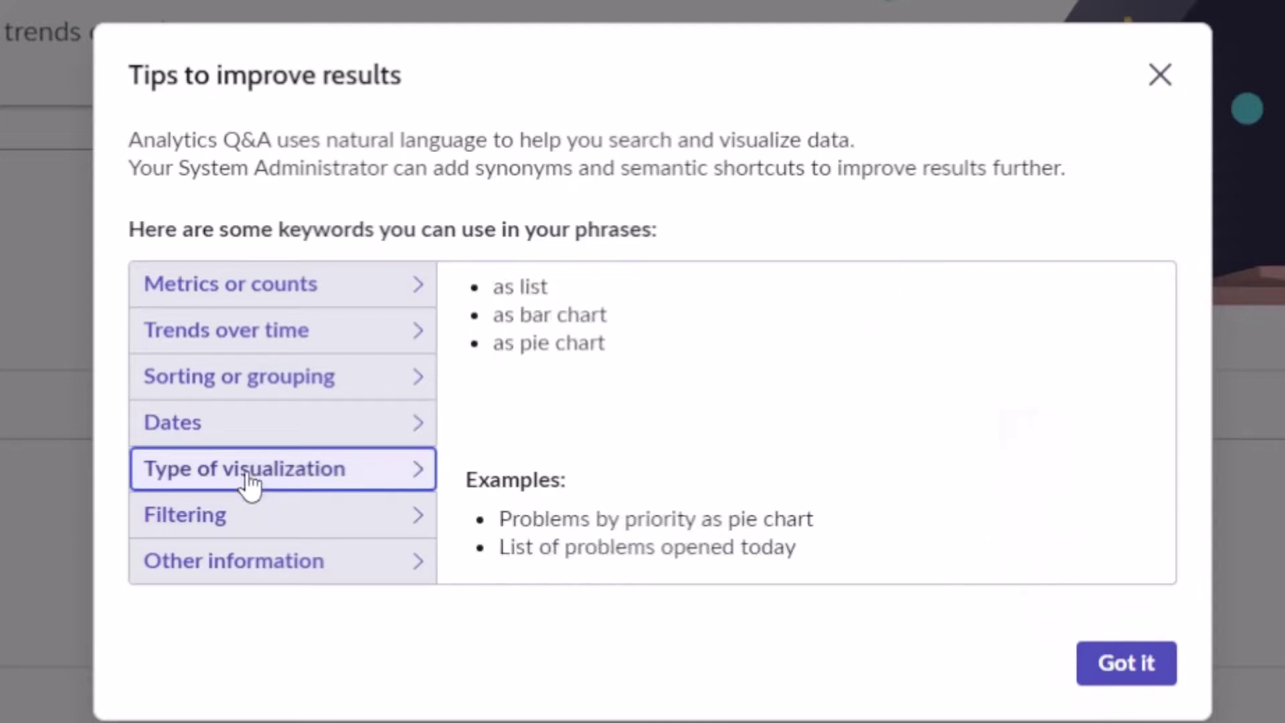
{"action": "left_click", "coordinate": [221, 519]}
{"action": "left_click", "coordinate": [267, 570]}
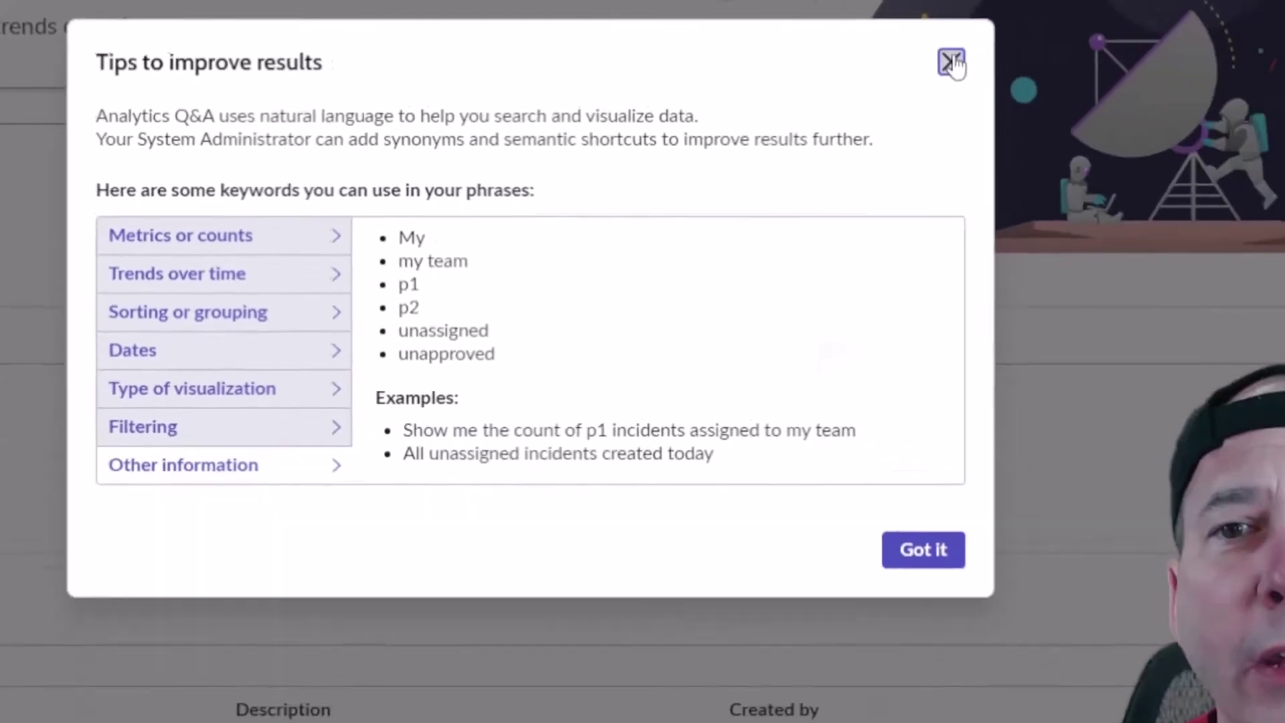
{"action": "left_click", "coordinate": [1159, 74]}
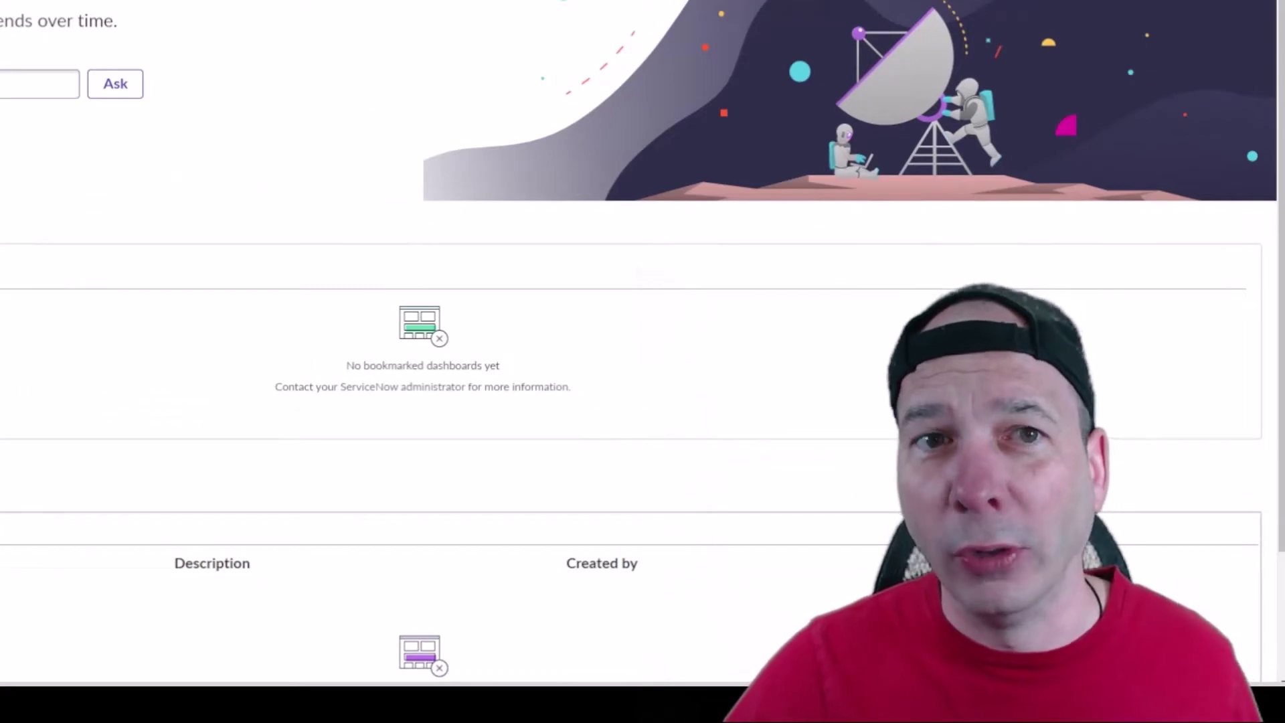
Ask 'number of open projects' in the 'What do you want to see?' field.
{"action": "left_click", "coordinate": [40, 84]}
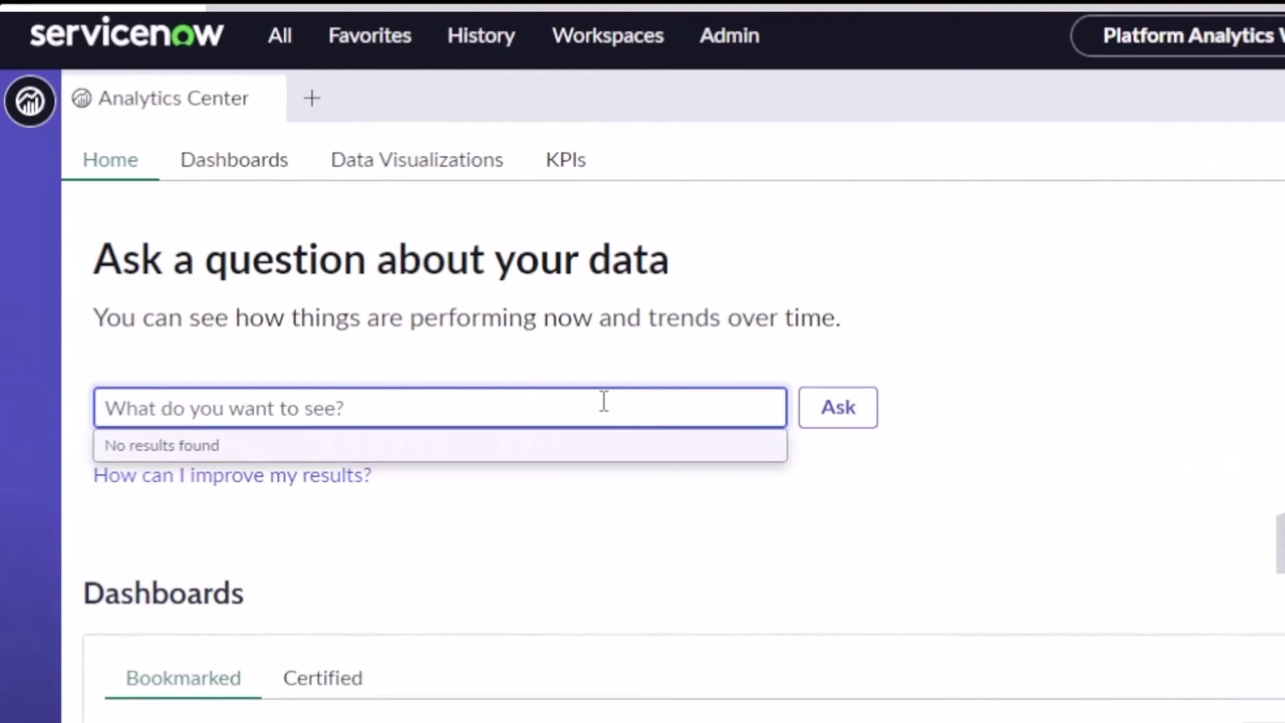
{"action": "type", "text": "number of open pro"}
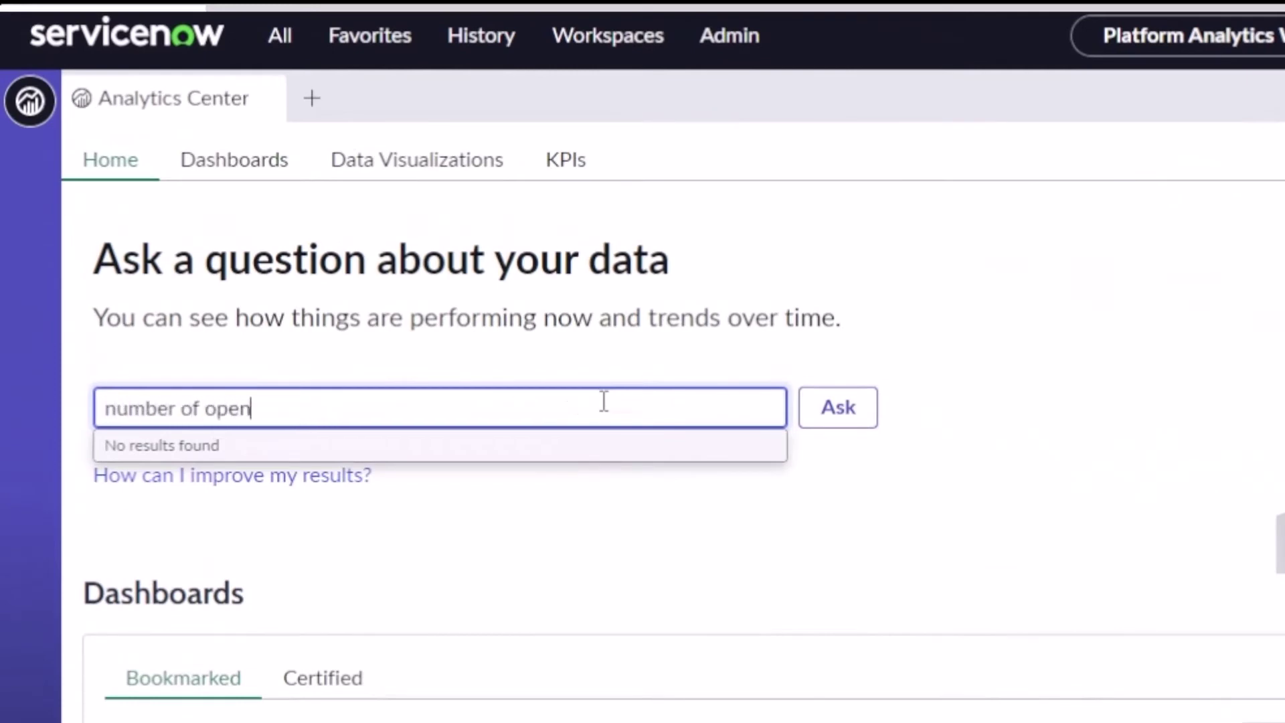
{"action": "type", "text": "jects"}
{"action": "key", "text": "Return"}
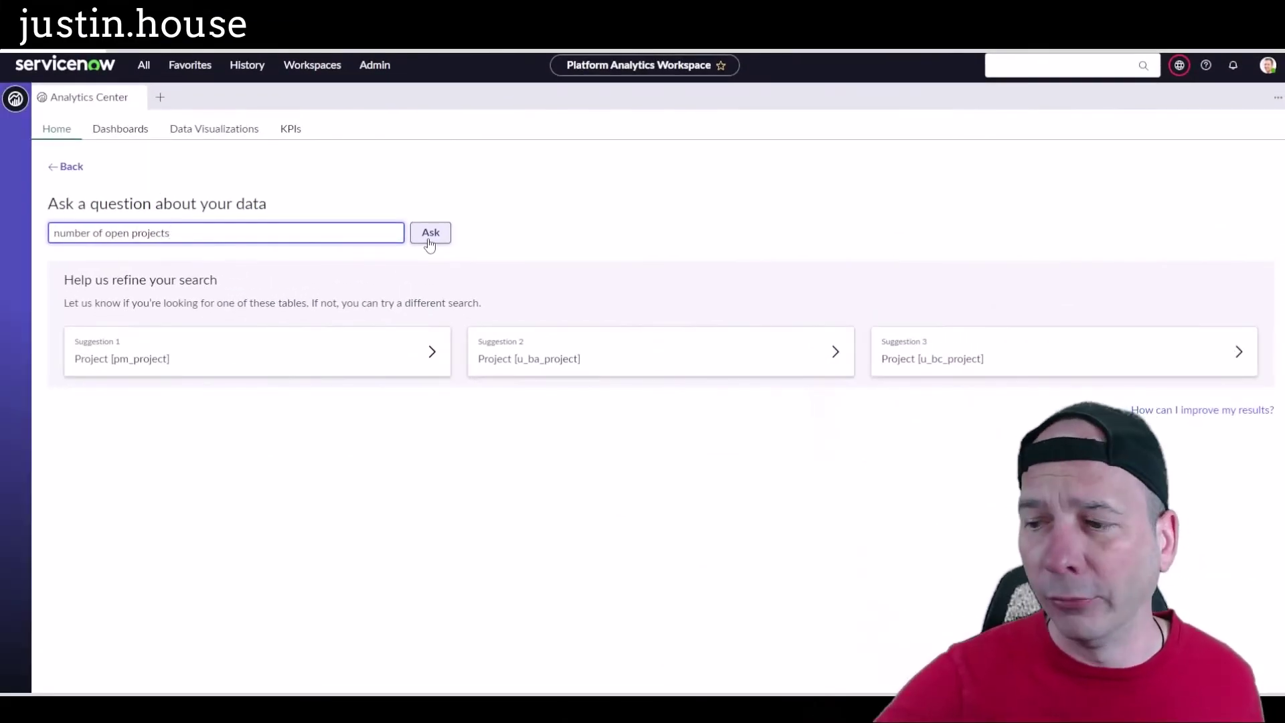
Answer using the Project [pm_project] table (count 2) and re-ask it as a pie chart.
{"action": "left_click_drag", "start_coordinate": [48, 319], "coordinate": [218, 387]}
{"action": "left_click_drag", "start_coordinate": [448, 308], "coordinate": [611, 409]}
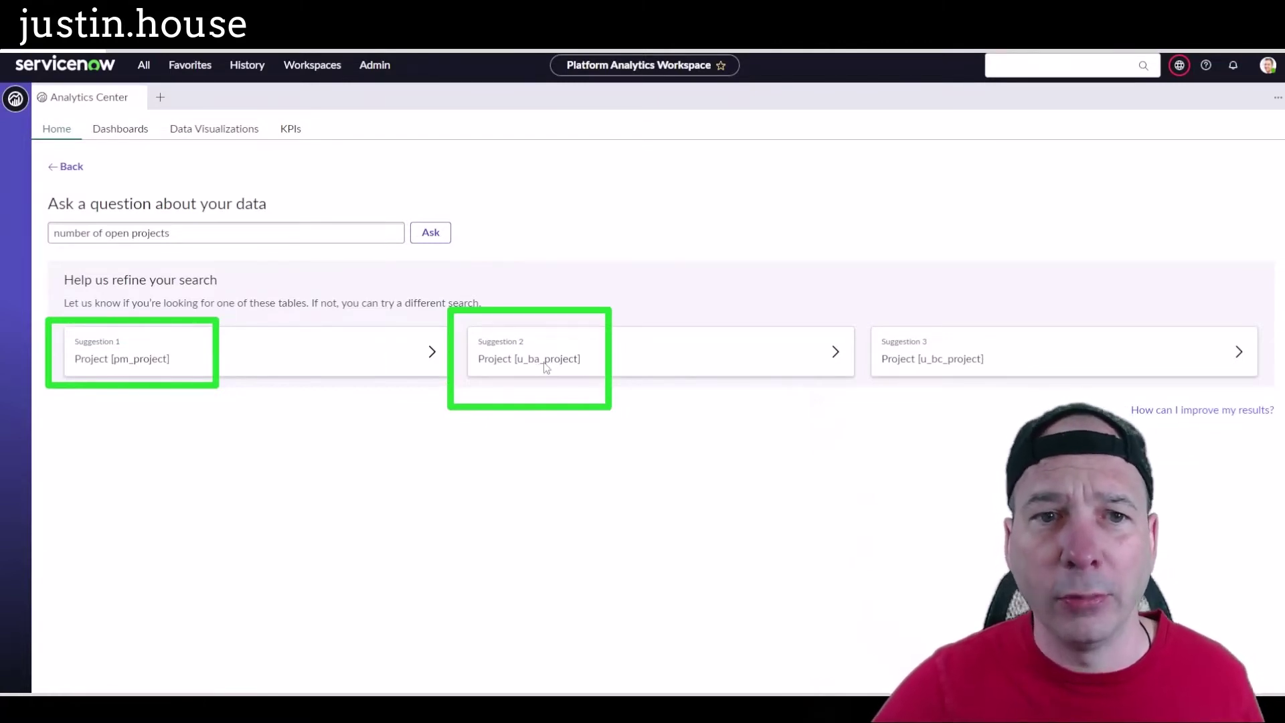
{"action": "left_click_drag", "start_coordinate": [864, 306], "coordinate": [1025, 397]}
{"action": "key", "text": "Escape"}
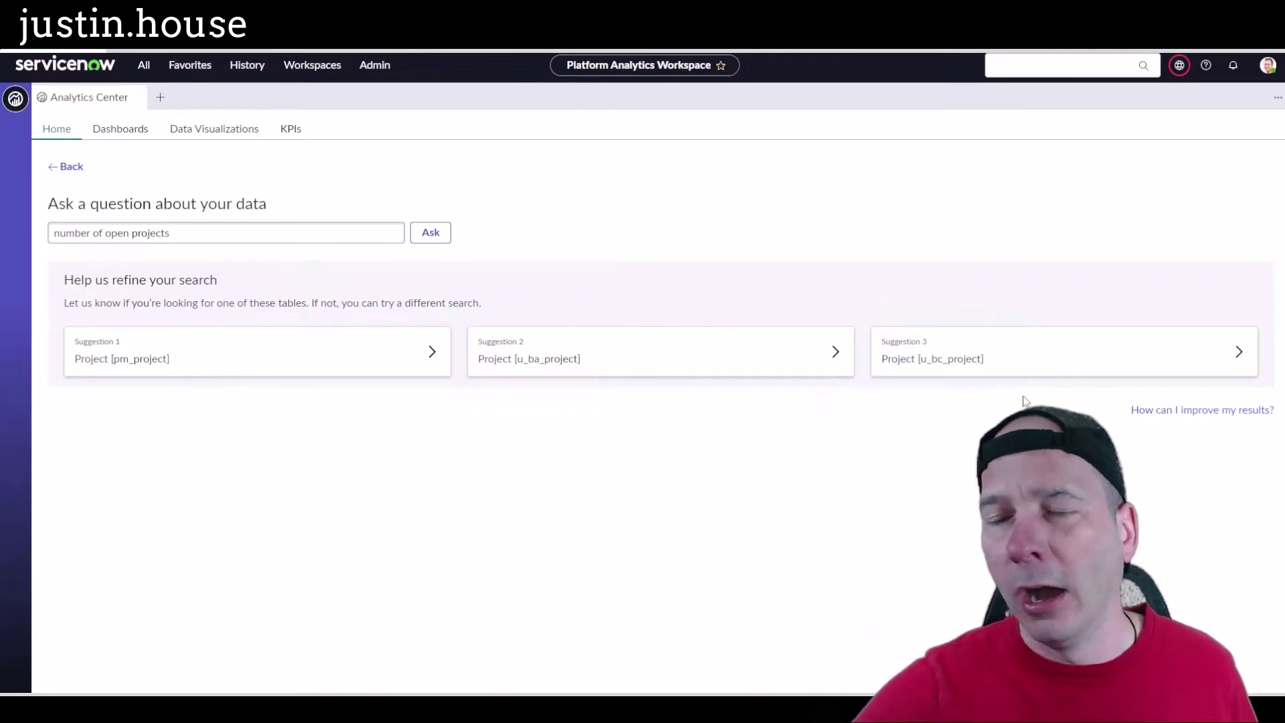
{"action": "left_click", "coordinate": [228, 352]}
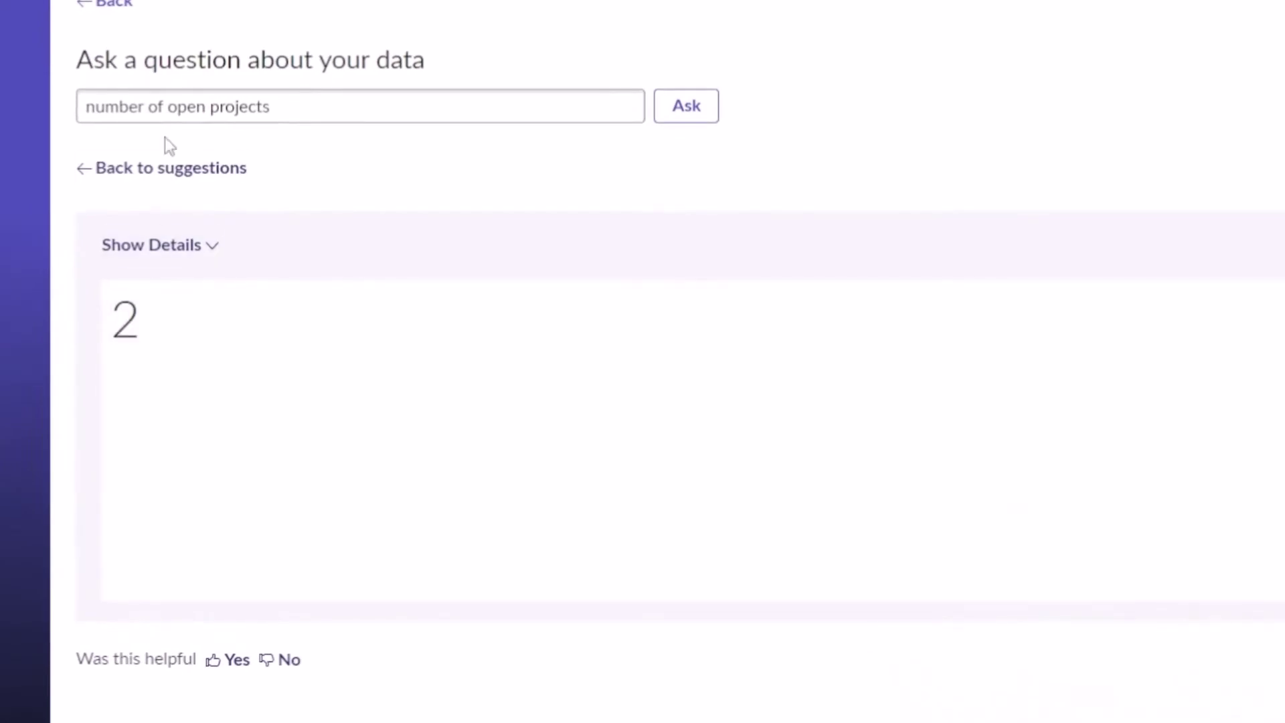
{"action": "left_click", "coordinate": [356, 109]}
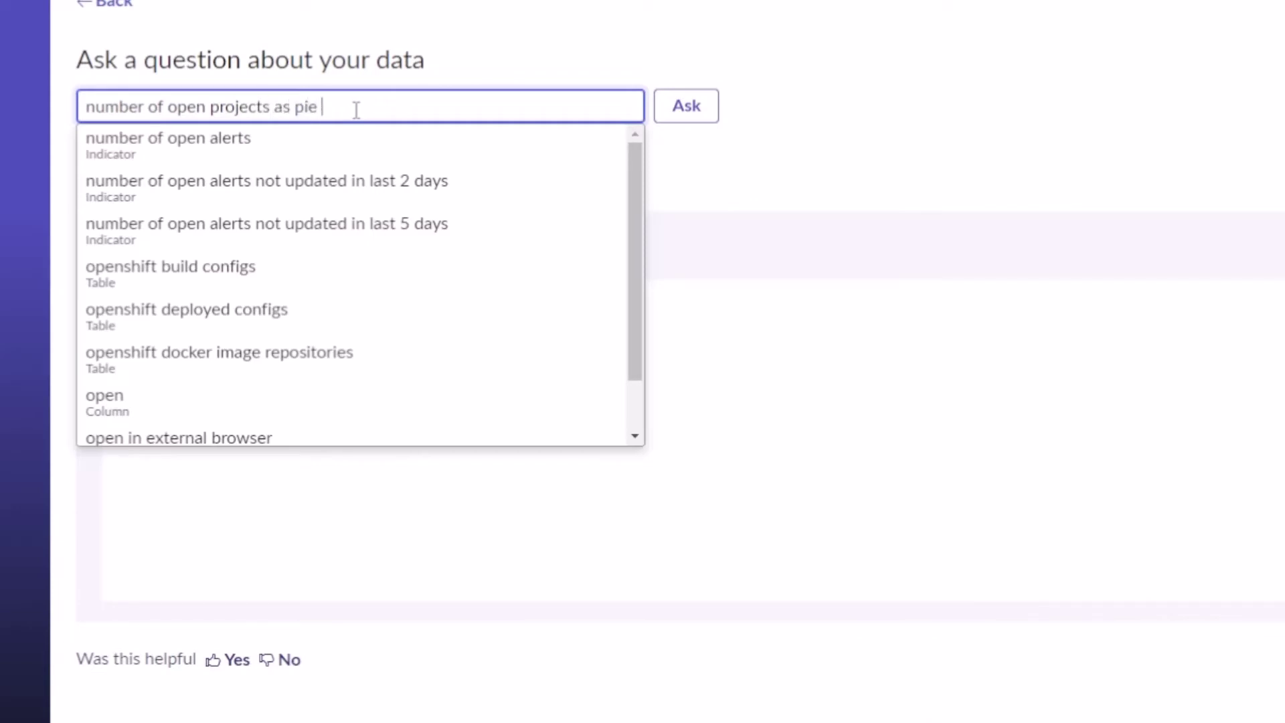
{"action": "key", "text": "Return"}
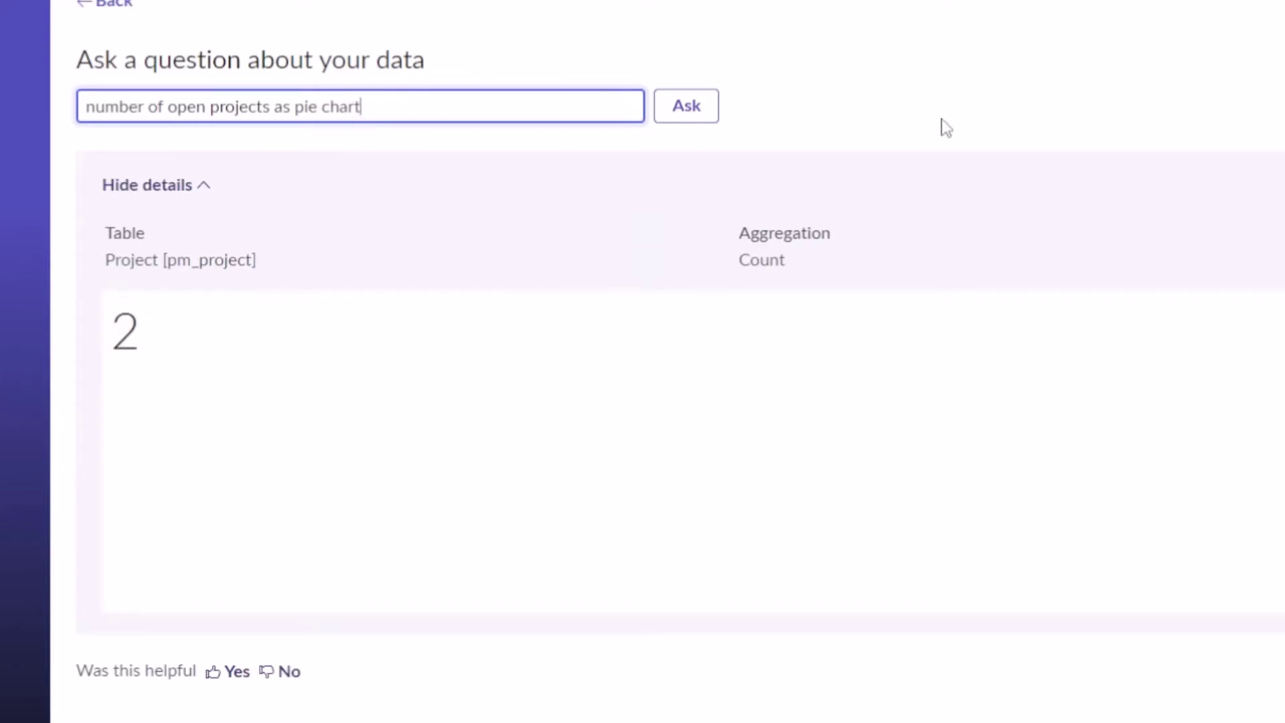
Ask 'projects by state as pie chart' and drill into the 73 Pending projects.
{"action": "left_click_drag", "start_coordinate": [427, 101], "coordinate": [30, 107]}
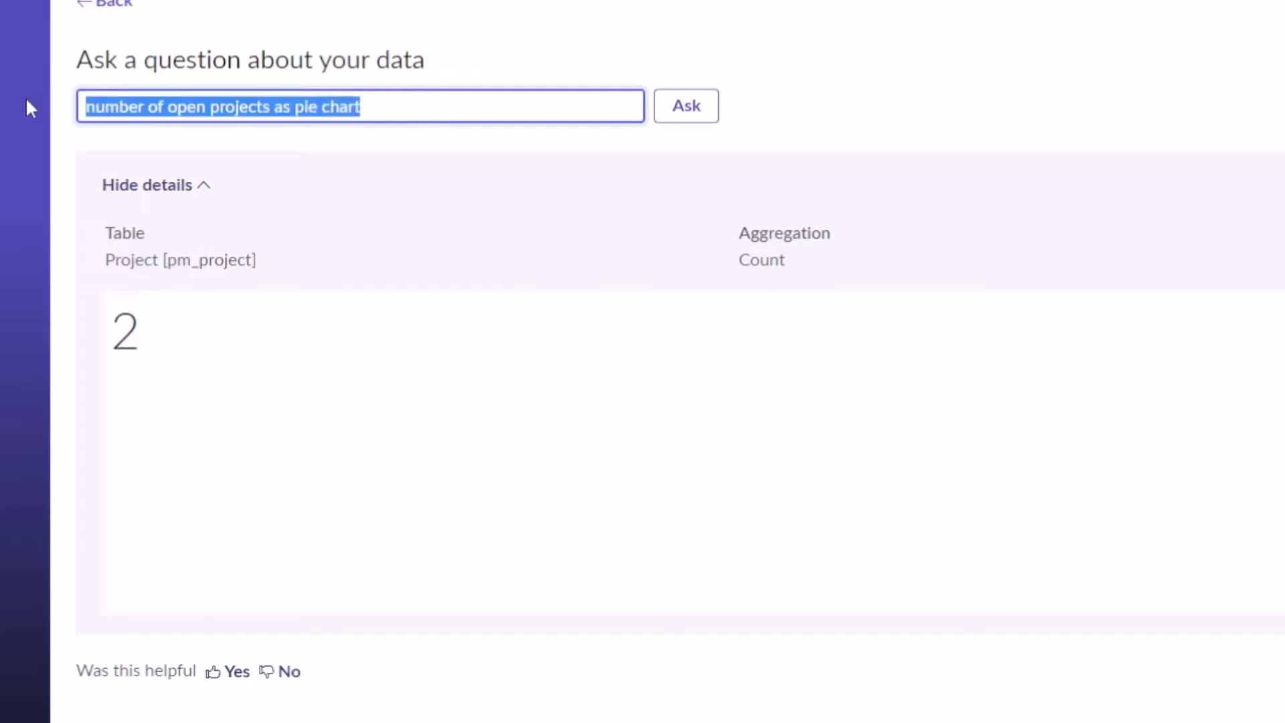
{"action": "type", "text": "projects by sta"}
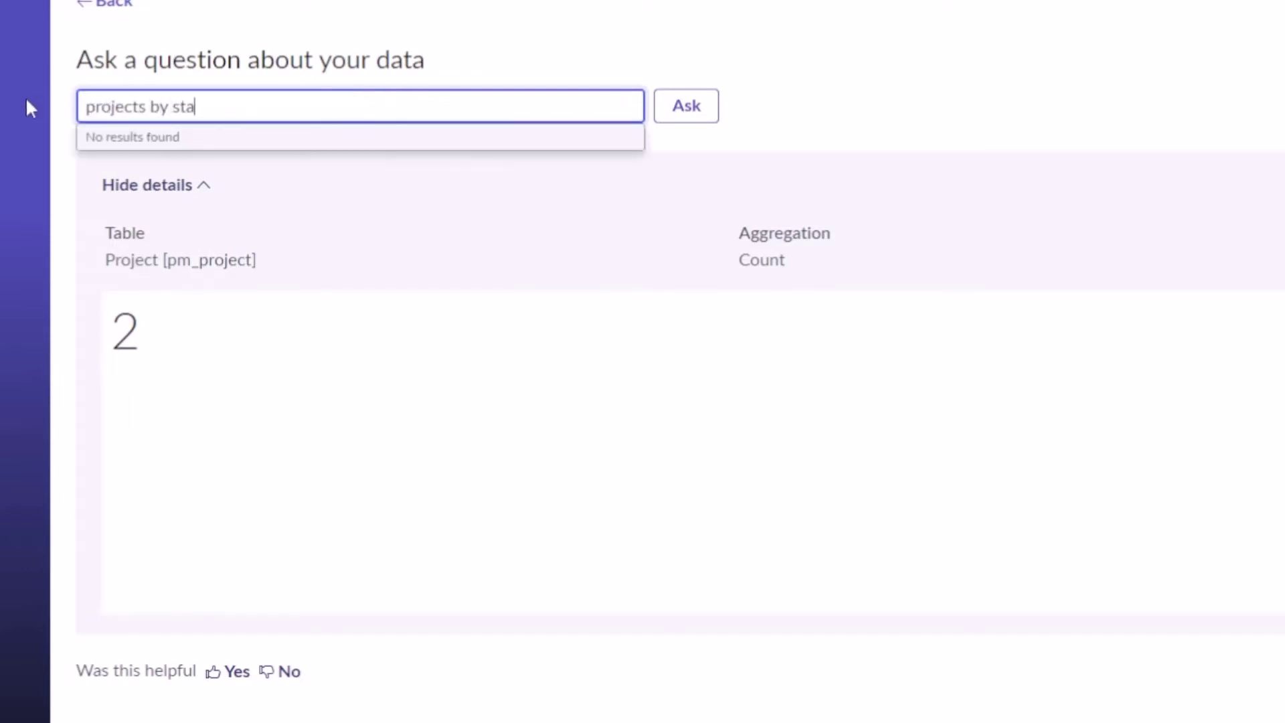
{"action": "type", "text": "te as pie chart"}
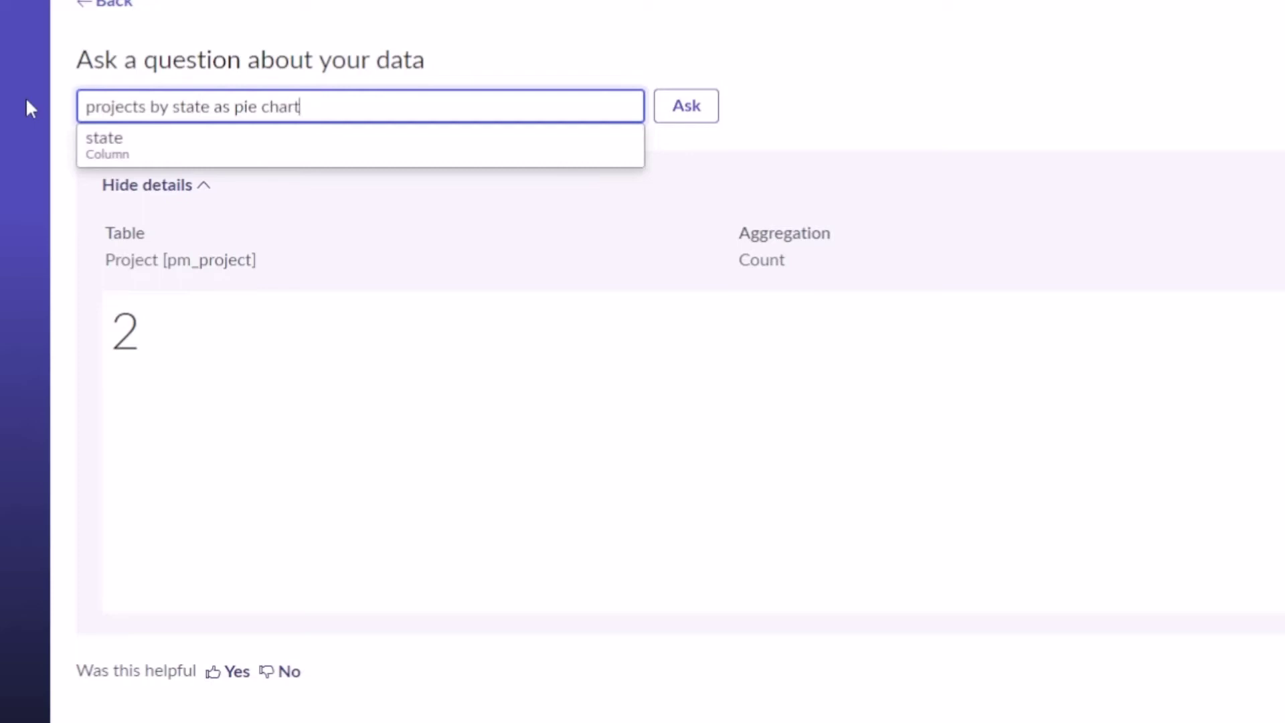
{"action": "key", "text": "Return"}
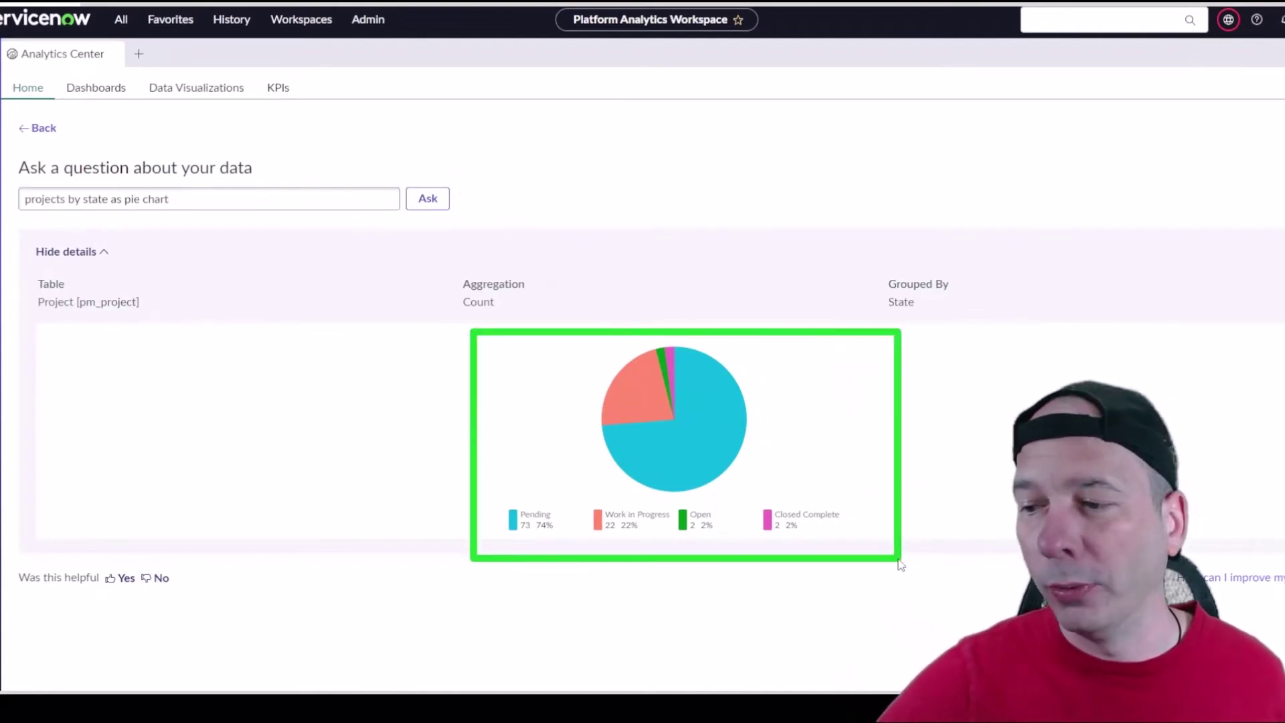
{"action": "left_click", "coordinate": [689, 445]}
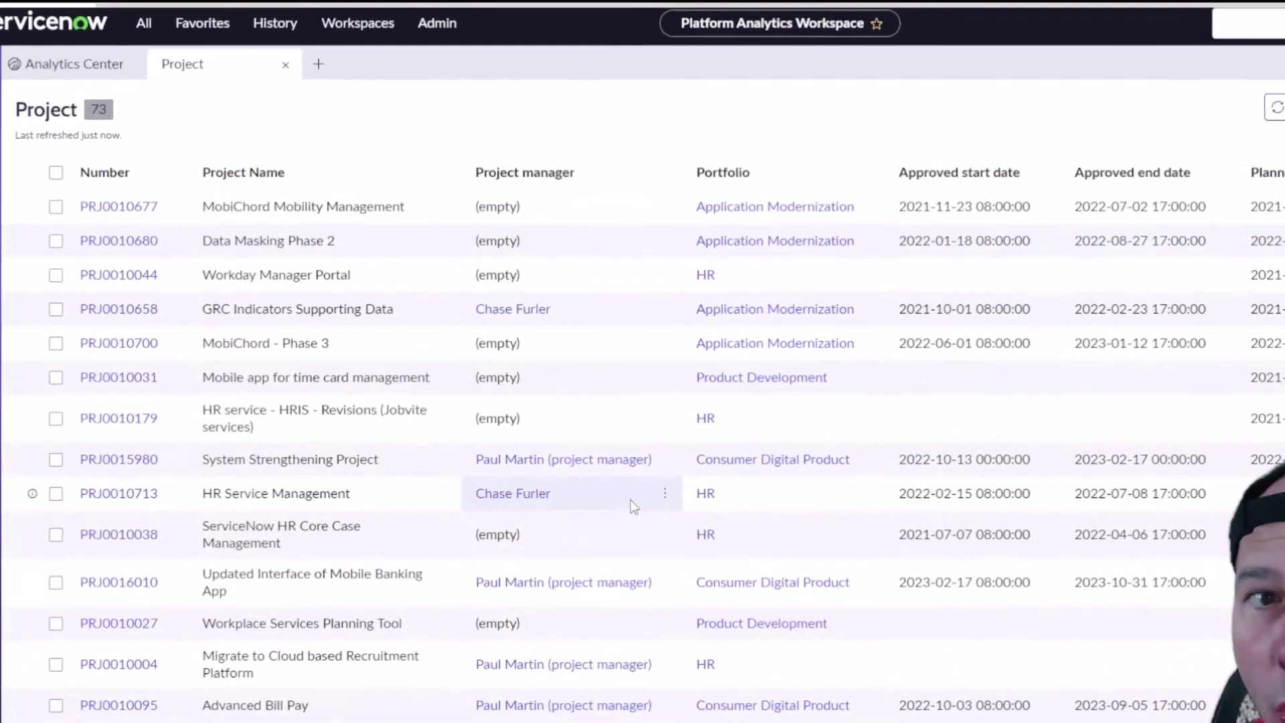
Open project PRJ0010677 (MobiChord Mobility Management), then return to the Analytics Center tab.
{"action": "mouse_move", "coordinate": [388, 379]}
{"action": "left_mouse_down"}
{"action": "mouse_move", "coordinate": [254, 162]}
{"action": "mouse_move", "coordinate": [202, 188]}
{"action": "mouse_move", "coordinate": [313, 188]}
{"action": "left_mouse_up"}
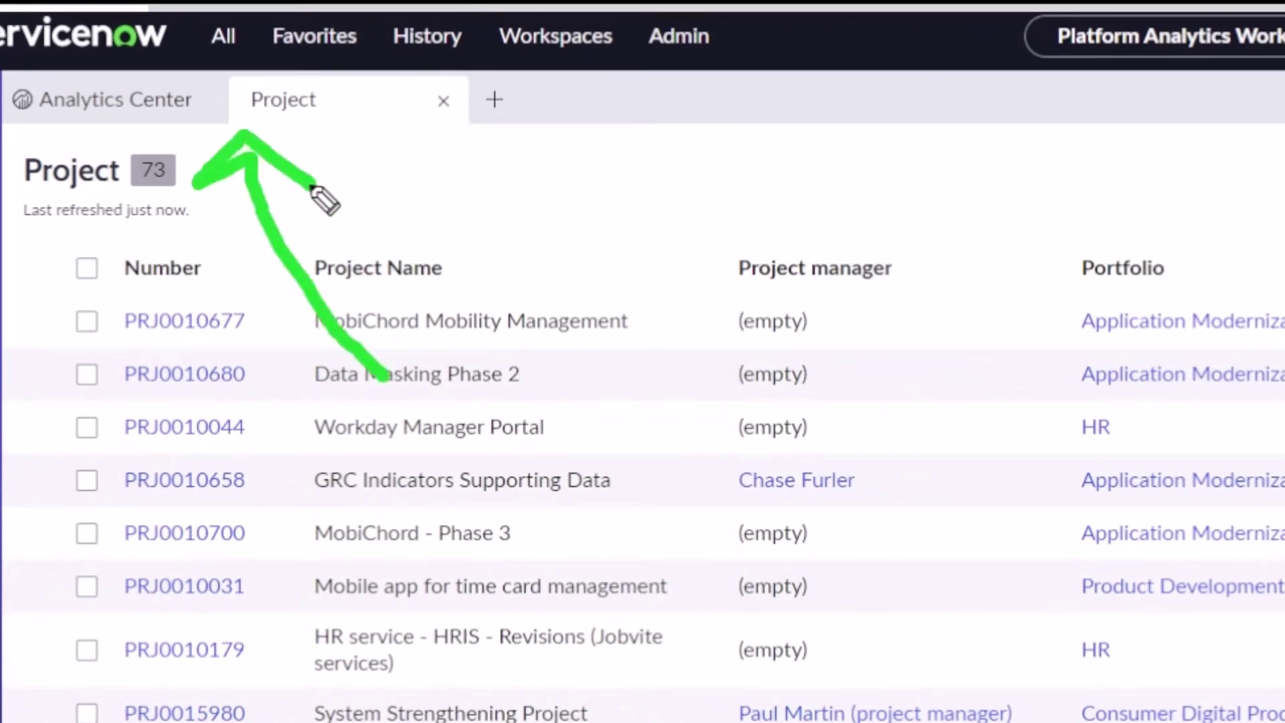
{"action": "key", "text": "e"}
{"action": "key", "text": "Escape"}
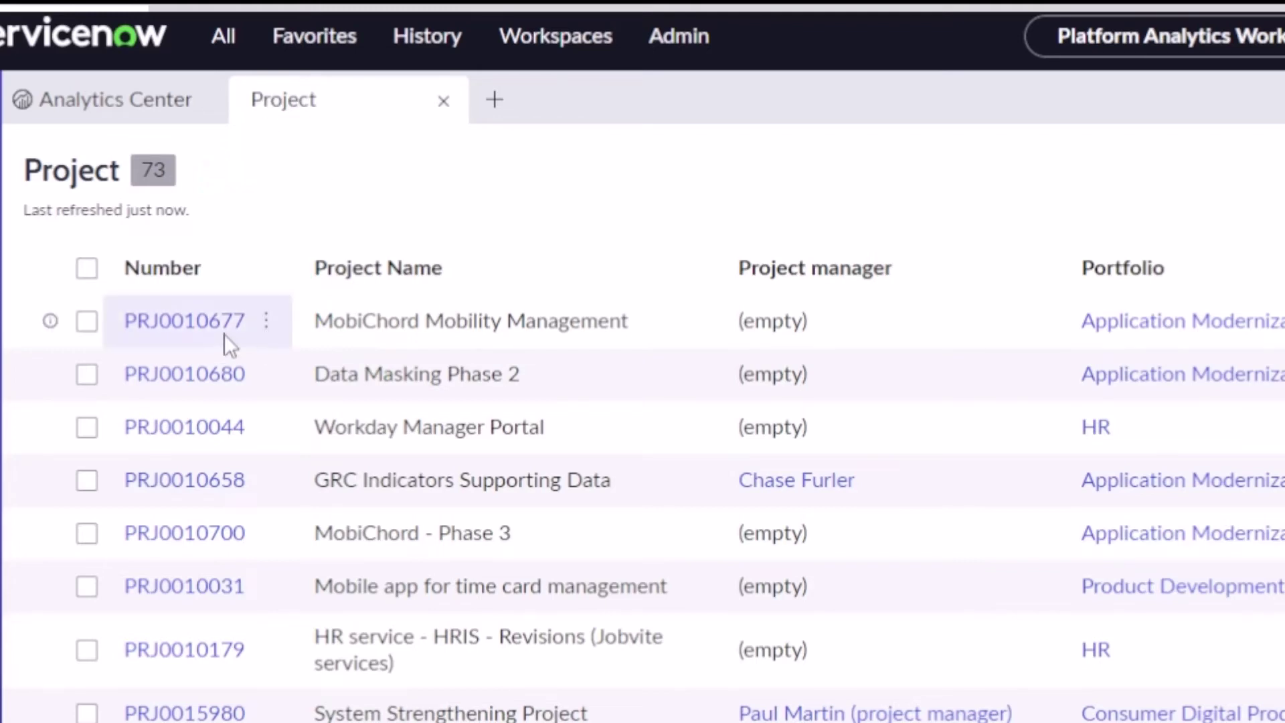
{"action": "left_click", "coordinate": [207, 323]}
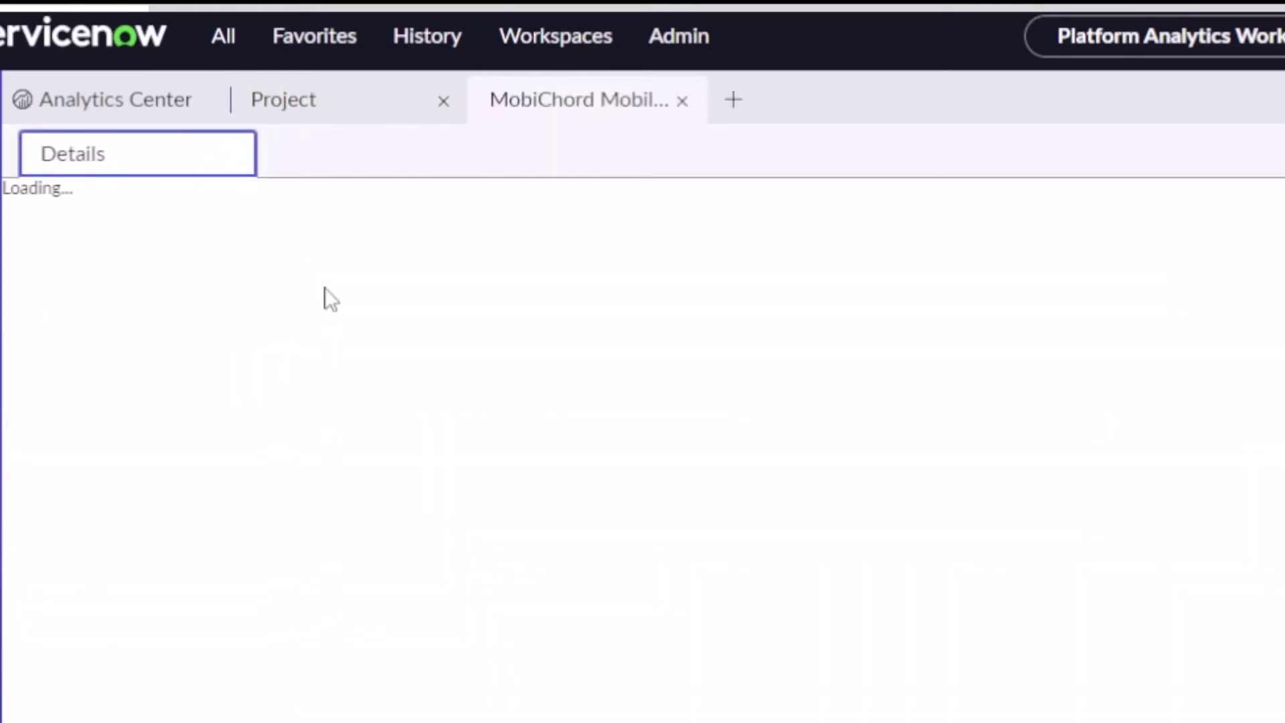
{"action": "left_click", "coordinate": [146, 97]}
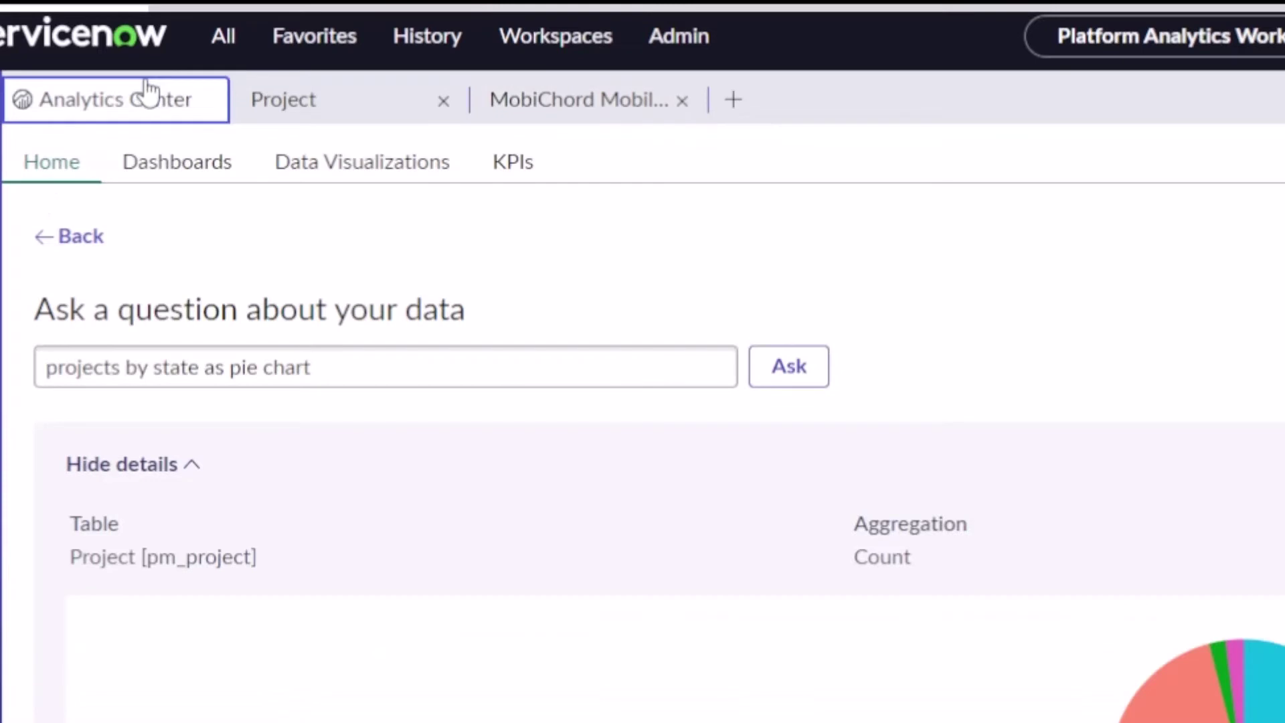
{"action": "left_click", "coordinate": [738, 101]}
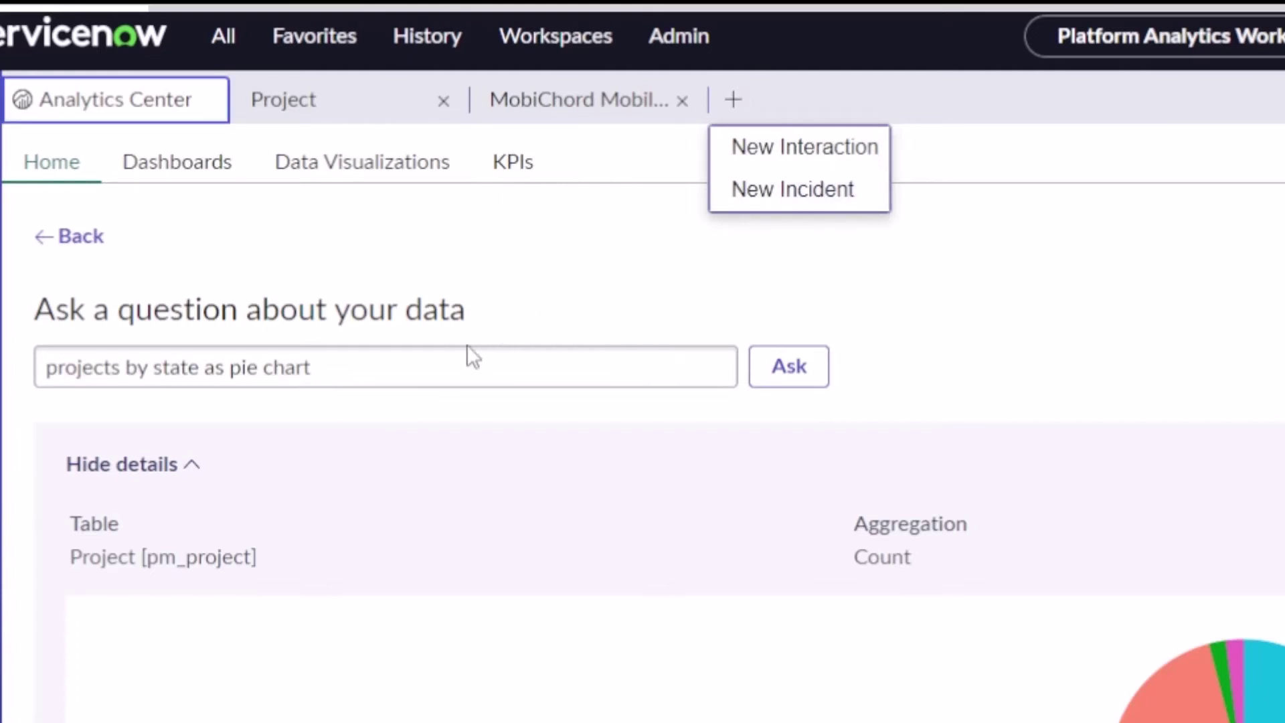
Replace the question with 'list of open vulnerabilities last week' and submit it.
{"action": "left_click", "coordinate": [445, 367]}
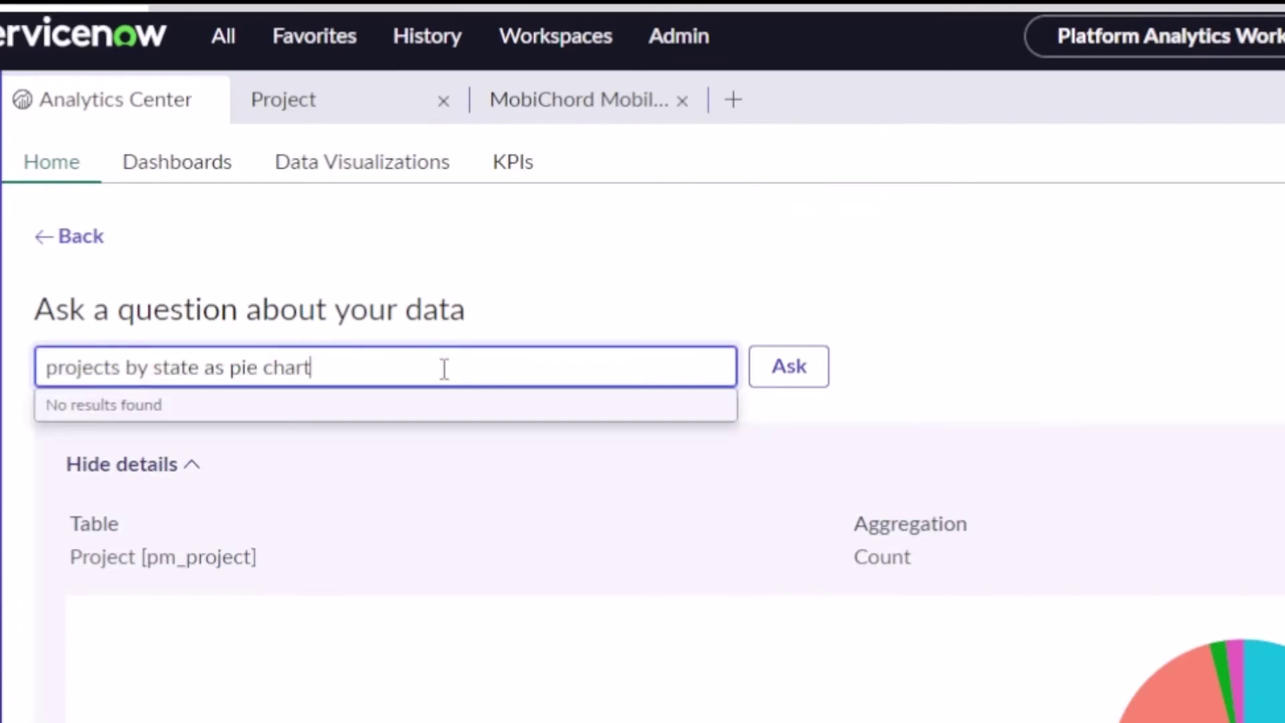
{"action": "key", "text": "ctrl+a"}
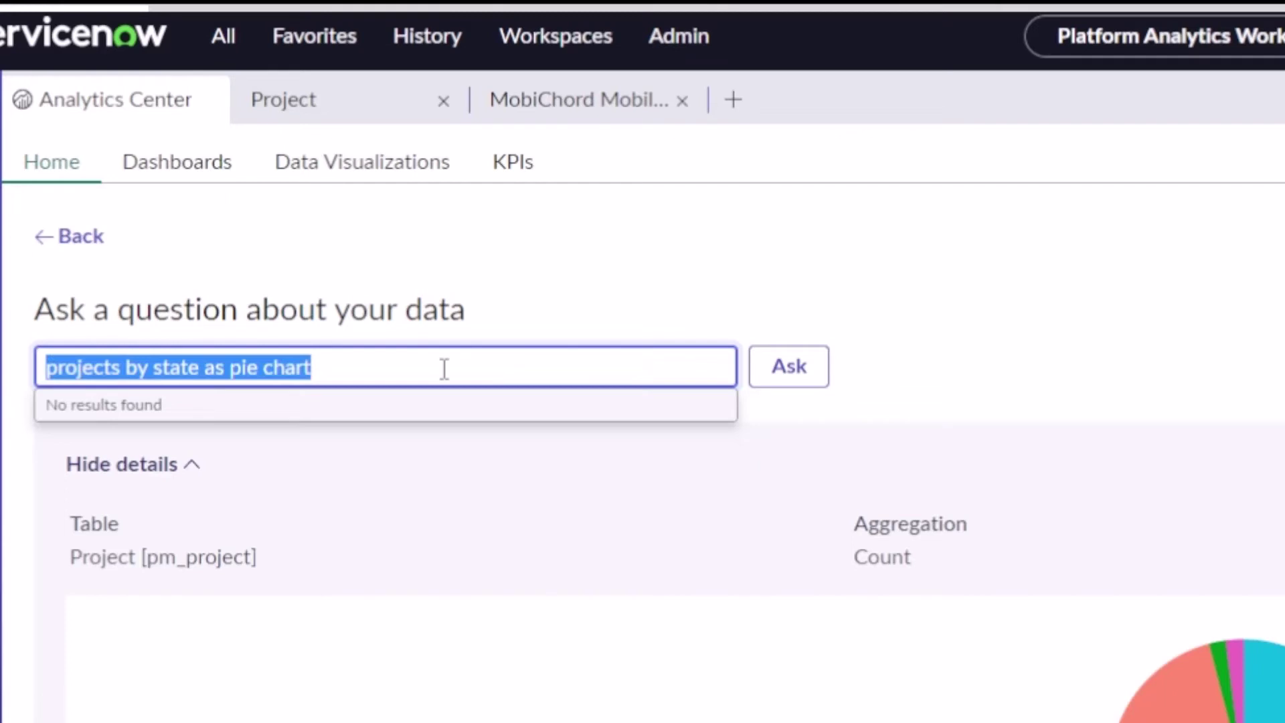
{"action": "type", "text": "list of vulnerab"}
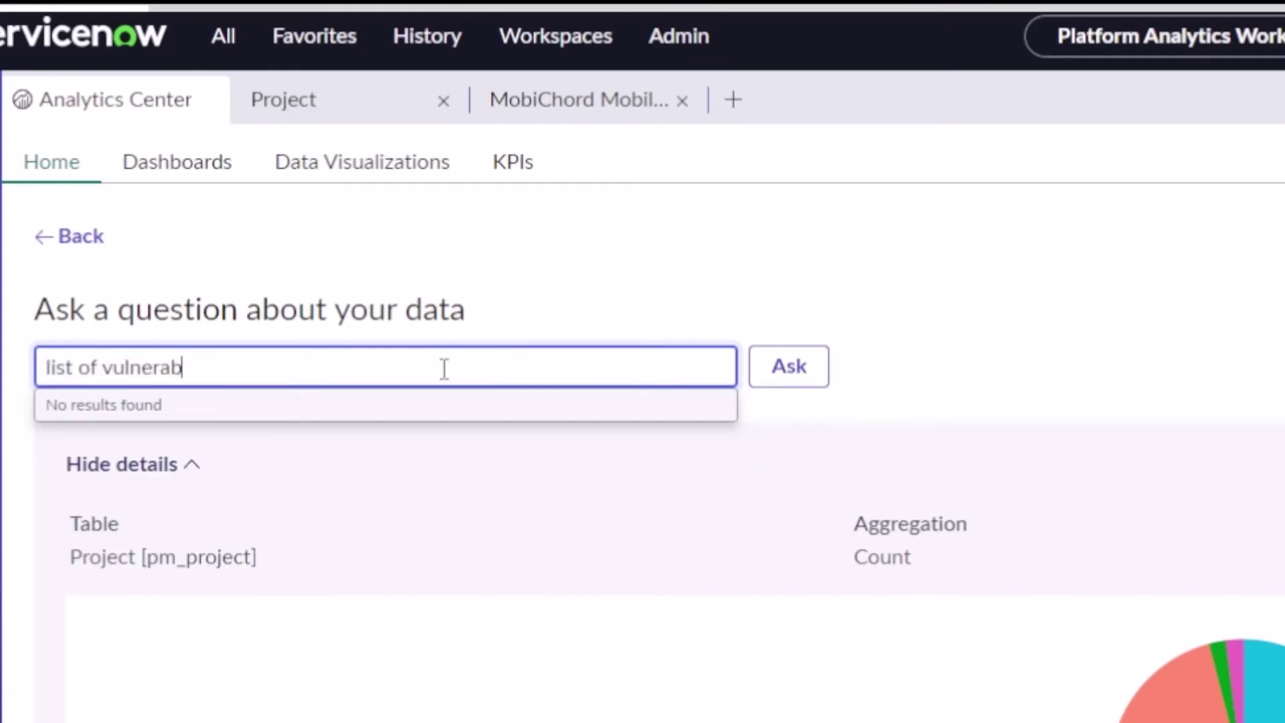
{"action": "type", "text": "ilit"}
{"action": "key", "text": "BackSpace"}
{"action": "key", "text": "BackSpace"}
{"action": "key", "text": "BackSpace"}
{"action": "key", "text": "BackSpace"}
{"action": "key", "text": "BackSpace"}
{"action": "key", "text": "BackSpace"}
{"action": "key", "text": "BackSpace"}
{"action": "key", "text": "BackSpace"}
{"action": "key", "text": "BackSpace"}
{"action": "key", "text": "BackSpace"}
{"action": "key", "text": "BackSpace"}
{"action": "key", "text": "BackSpace"}
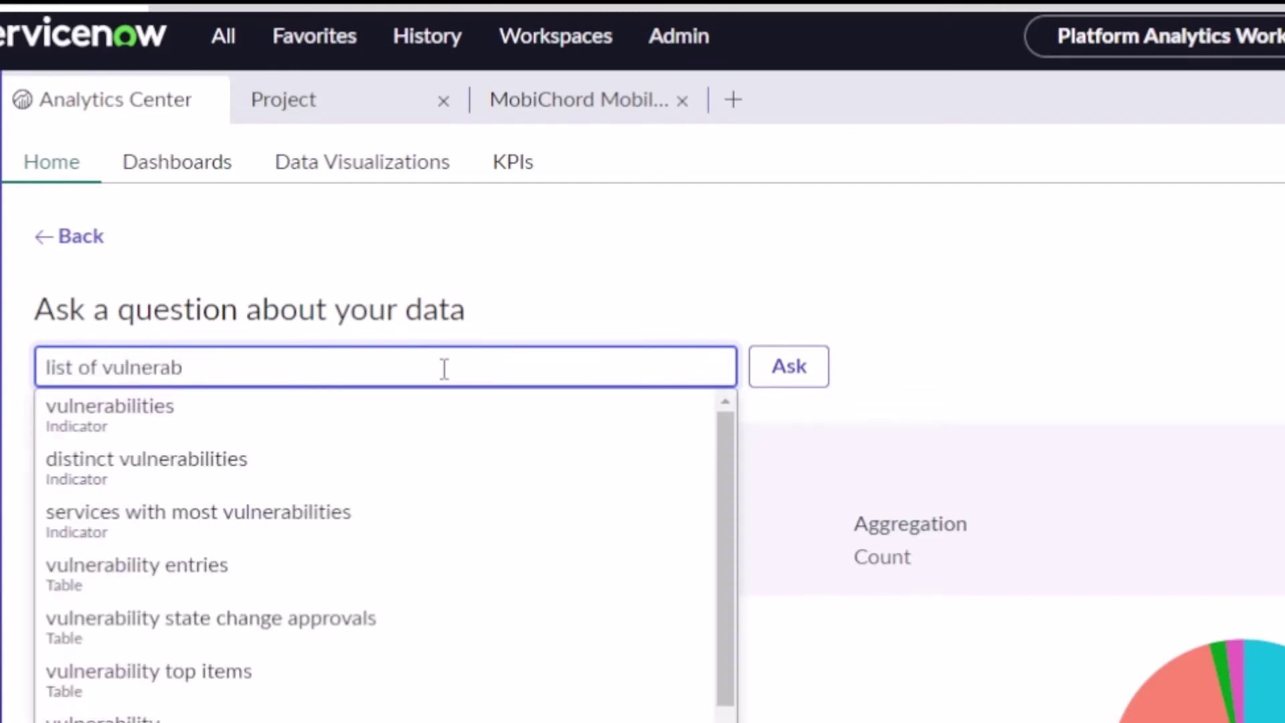
{"action": "type", "text": "open vulnerabi"}
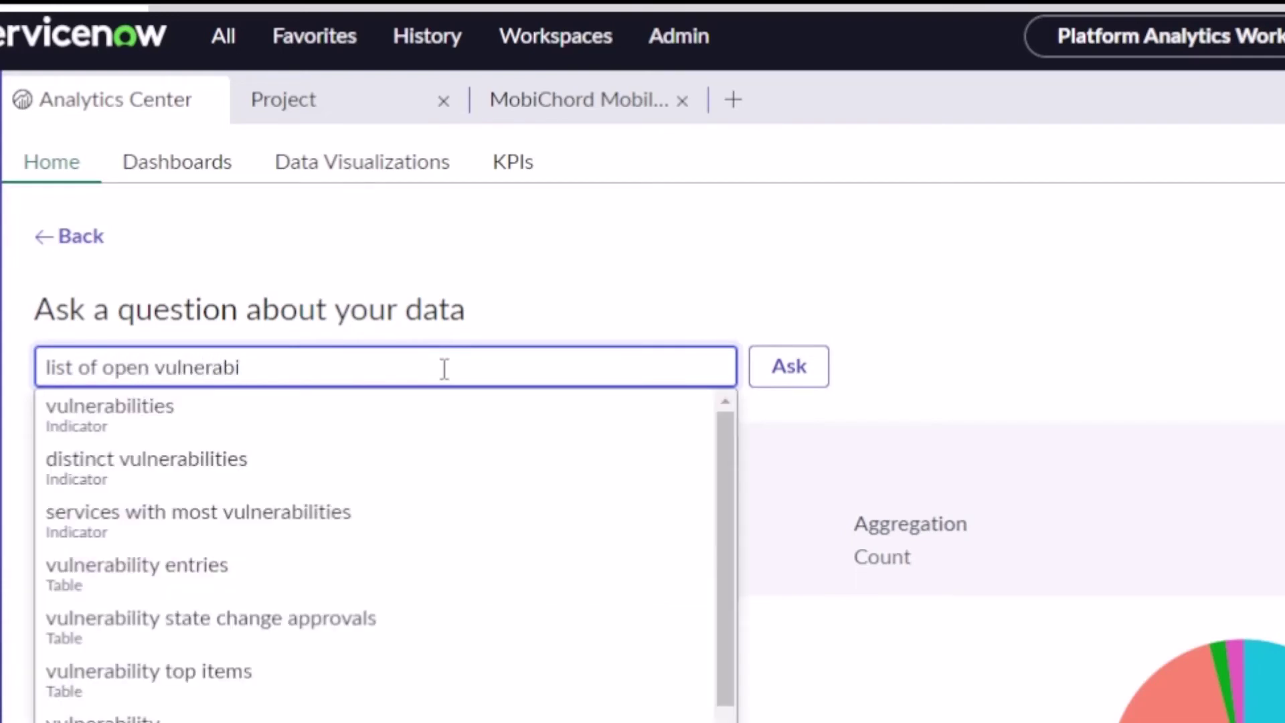
{"action": "type", "text": "lities last week"}
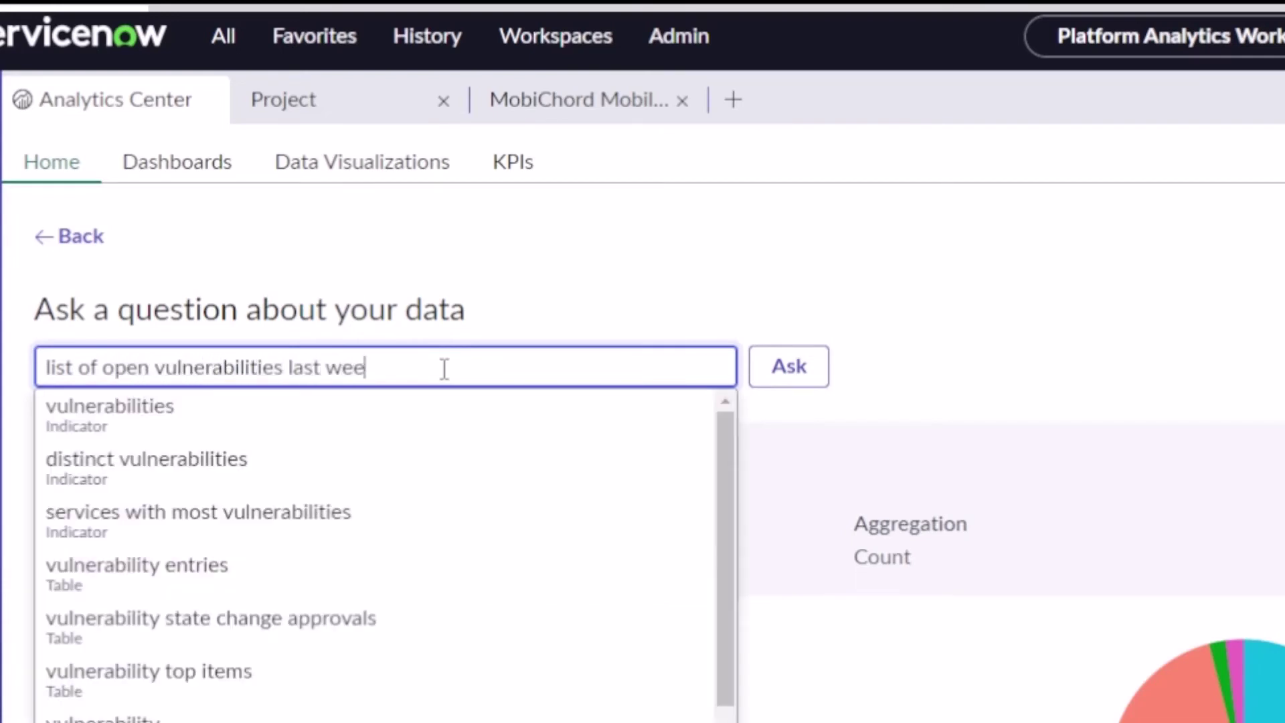
{"action": "key", "text": "Return"}
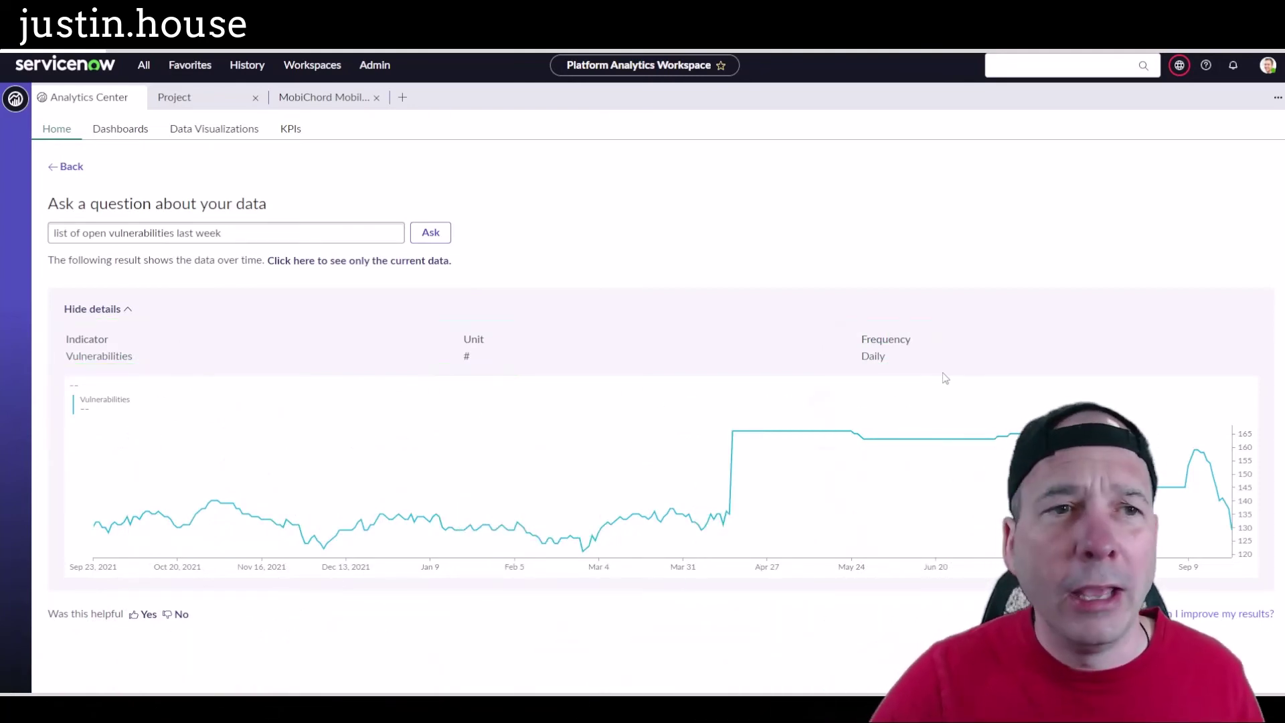
Ask 'vulnerabilities by state as bar chart' in place of the previous question.
{"action": "left_click_drag", "start_coordinate": [224, 232], "coordinate": [44, 240]}
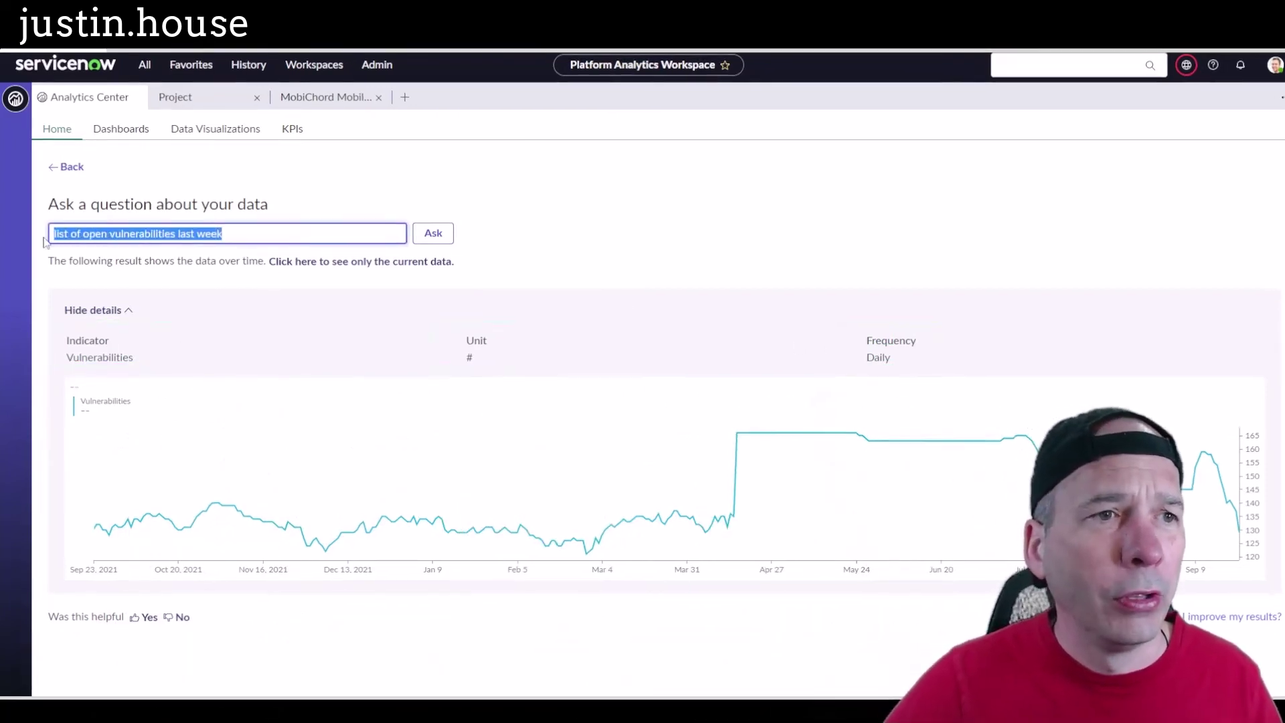
{"action": "type", "text": "vulnerabilities"}
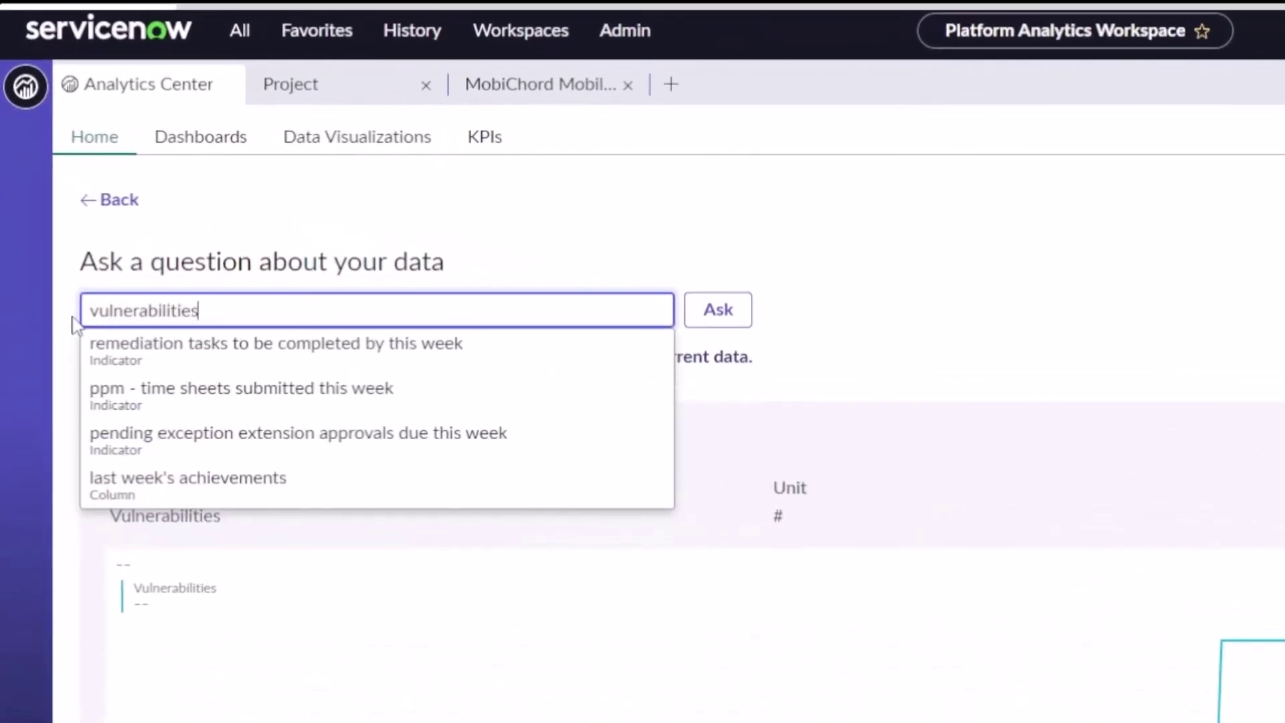
{"action": "type", "text": " by state as bar char"}
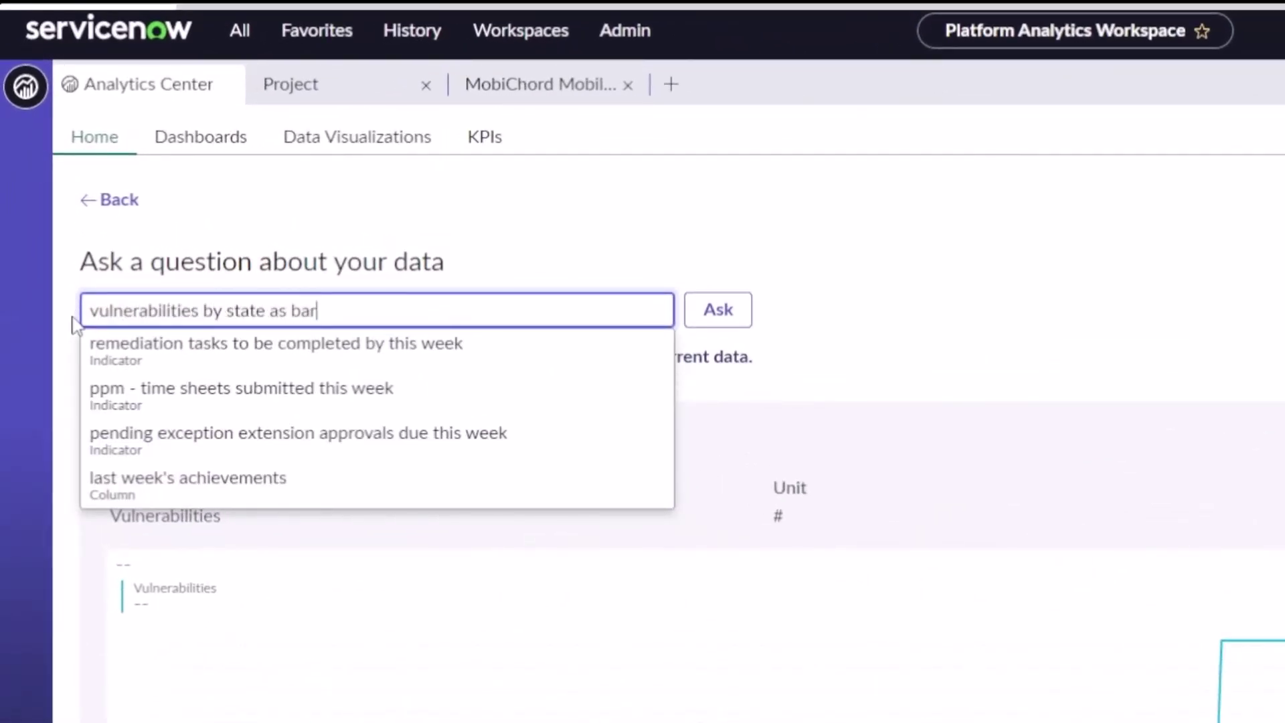
{"action": "type", "text": "t"}
{"action": "key", "text": "Return"}
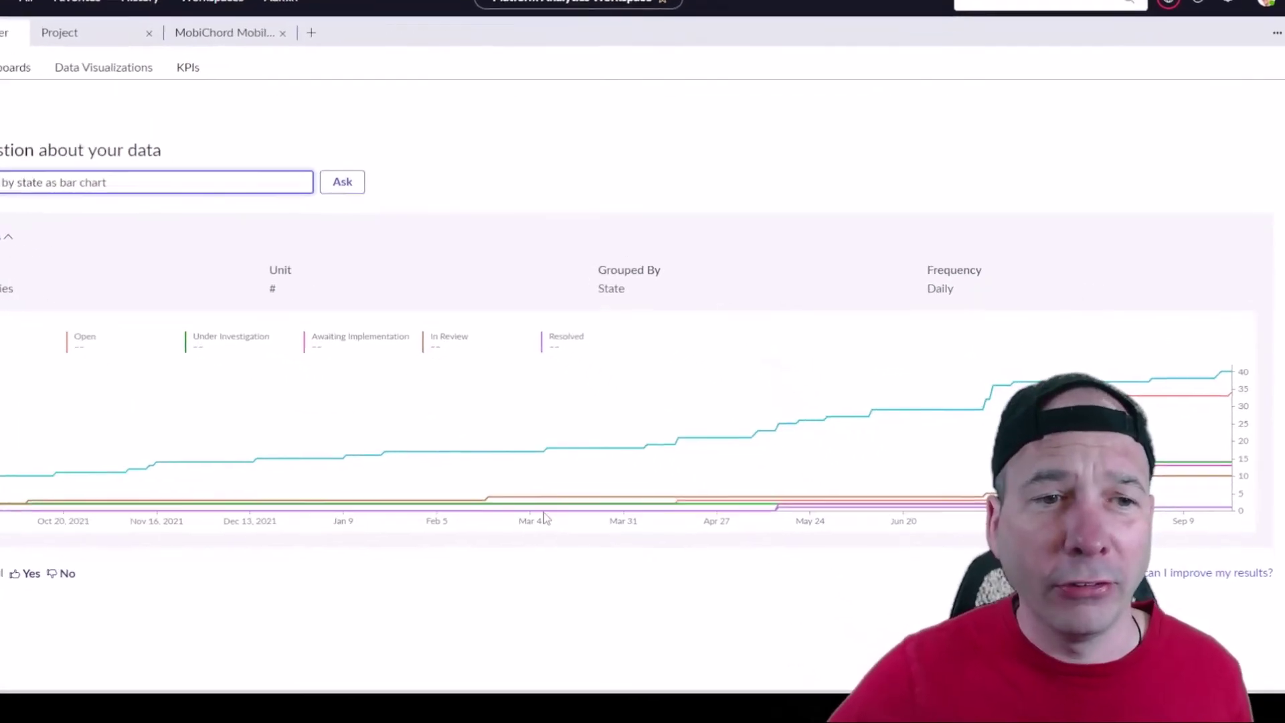
Inspect the state-grouped Vulnerabilities trend chart at its Jul 27 point.
{"action": "left_click_drag", "start_coordinate": [520, 462], "coordinate": [633, 462]}
{"action": "left_click_drag", "start_coordinate": [384, 361], "coordinate": [985, 275]}
{"action": "left_click_drag", "start_coordinate": [918, 255], "coordinate": [1004, 275]}
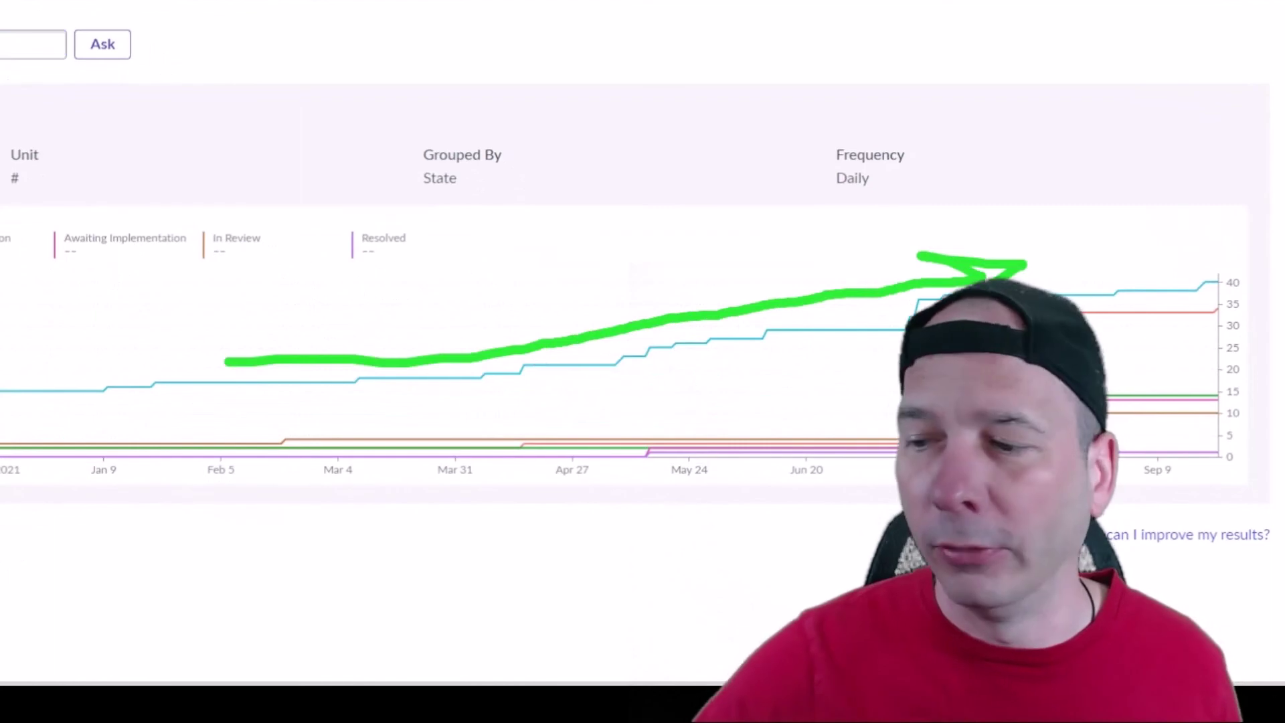
{"action": "key", "text": "Escape"}
{"action": "mouse_move", "coordinate": [974, 322]}
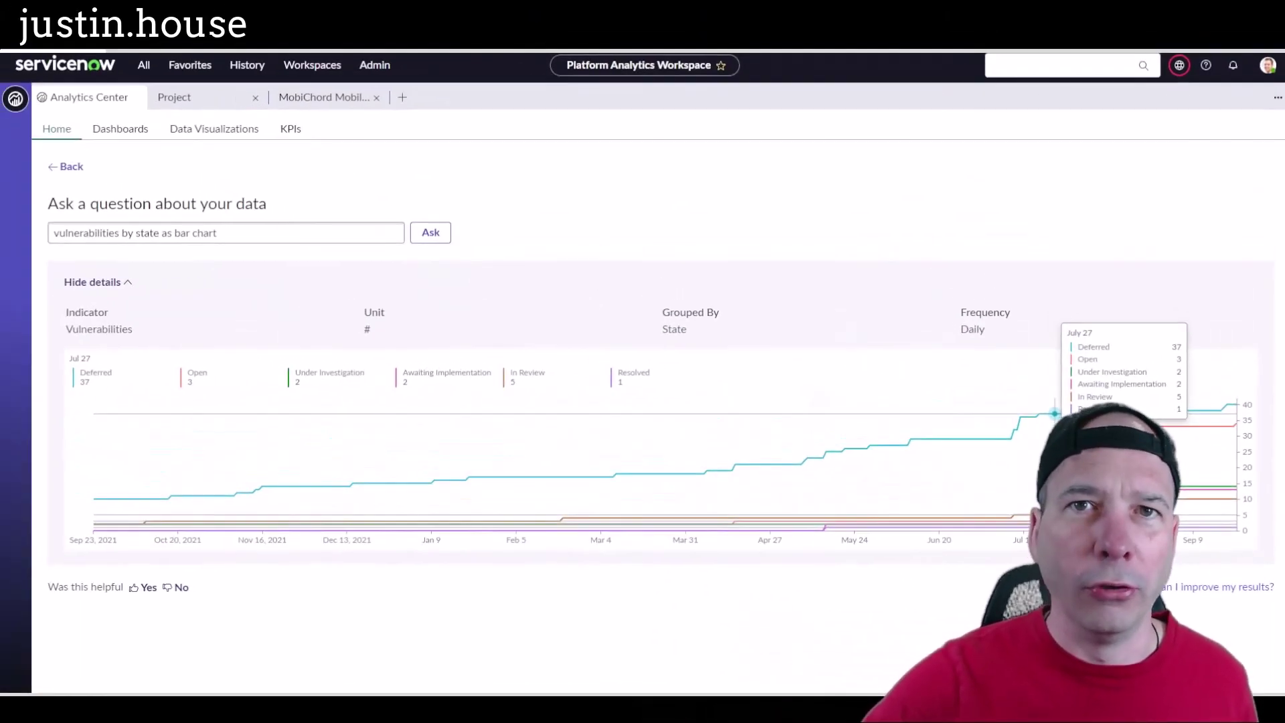